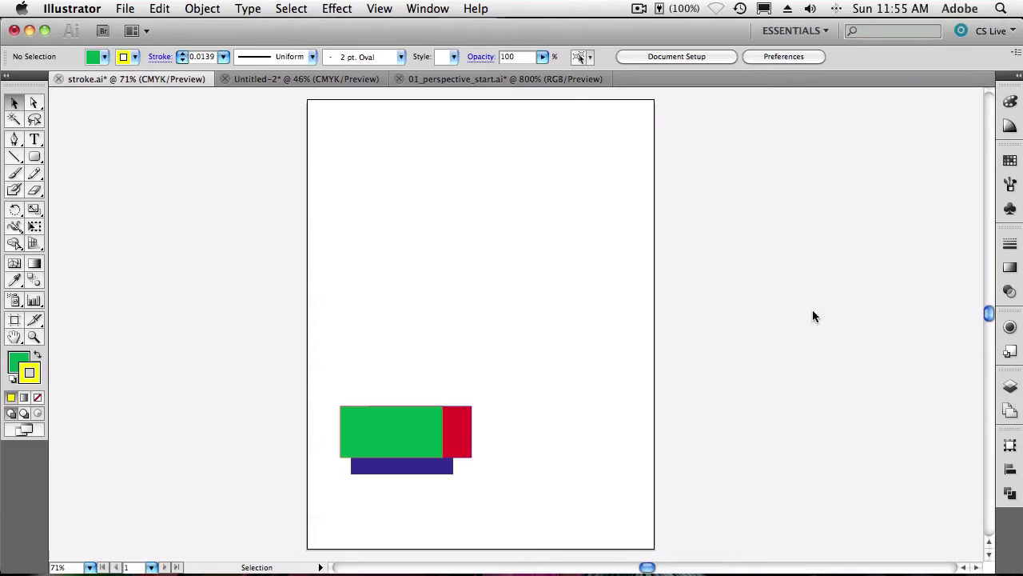
Show the Appearance panel and draw a wavy Pencil path above the coloured rectangles
click(1009, 328)
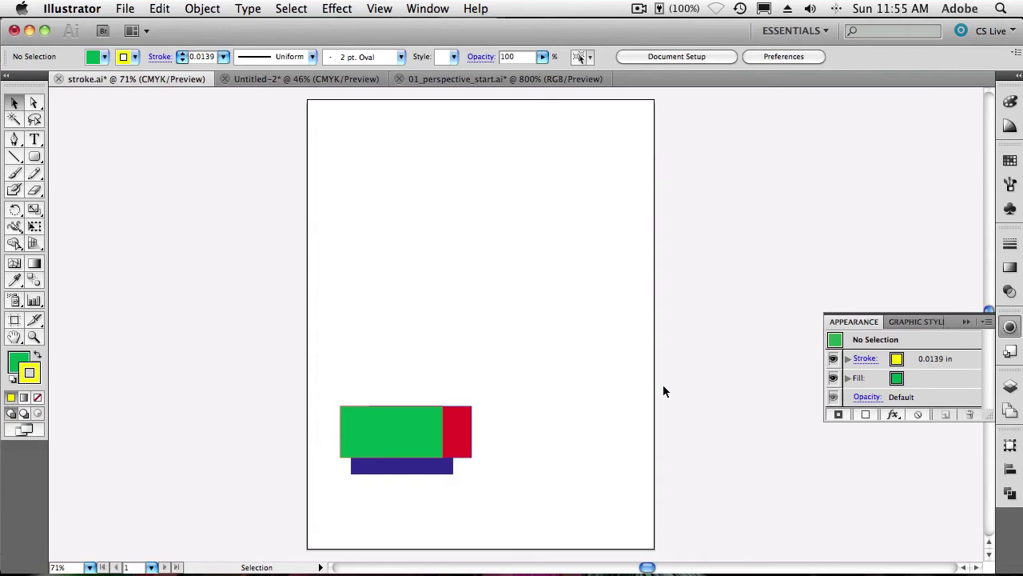
click(440, 10)
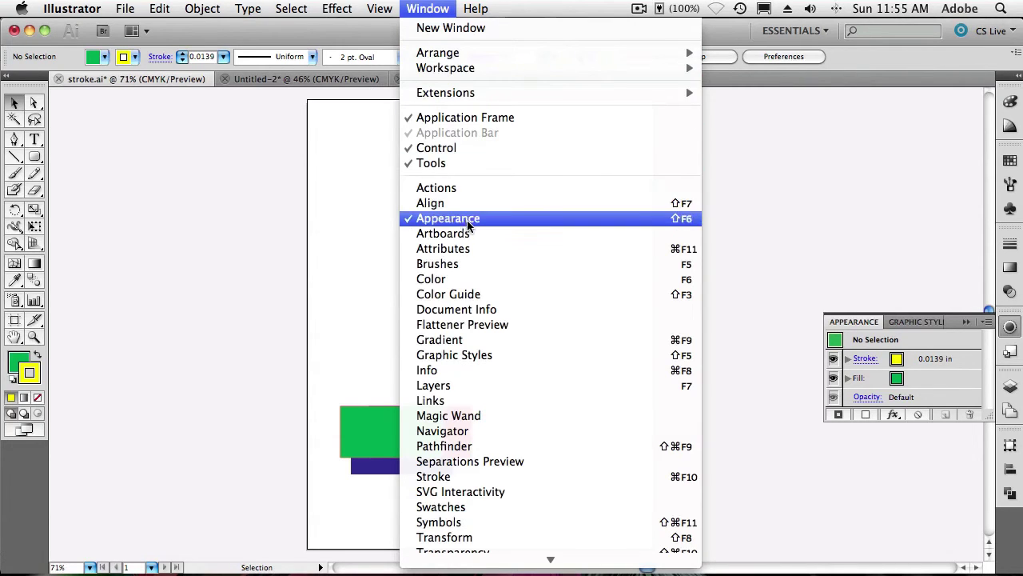
click(424, 6)
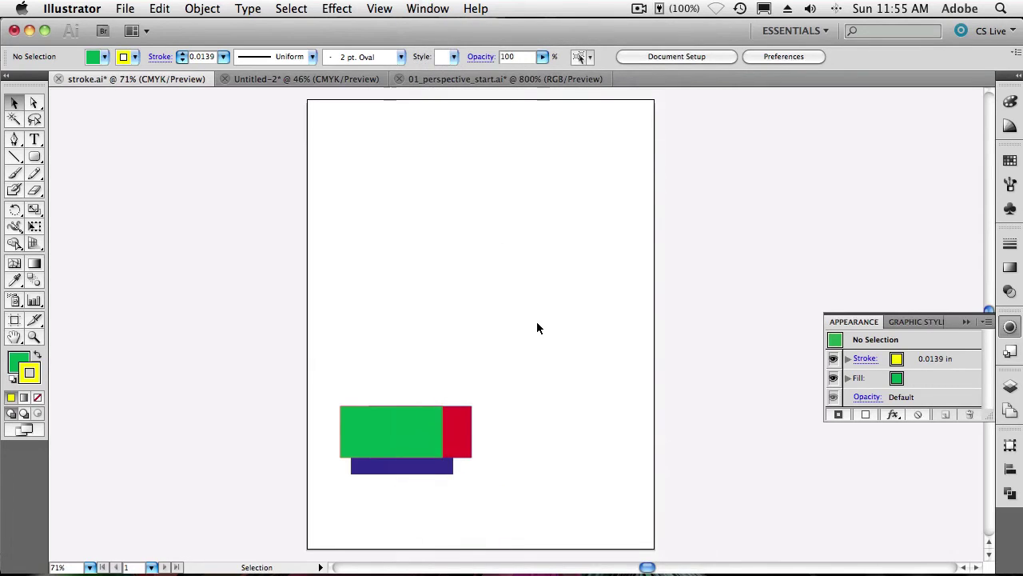
click(33, 173)
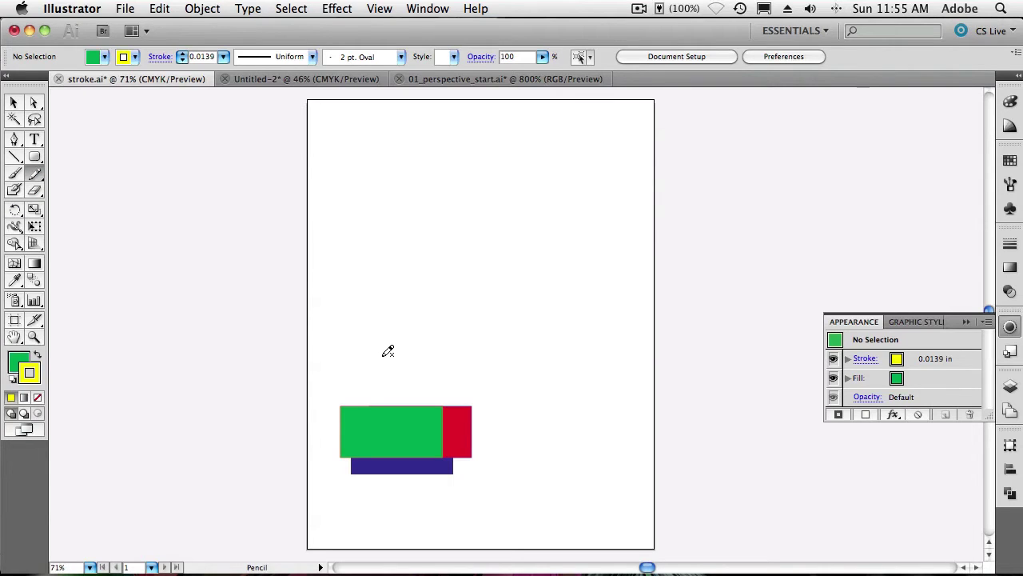
mouse_move(383, 357)
mouse_down()
mouse_move(379, 342)
mouse_move(447, 282)
mouse_move(456, 226)
mouse_move(510, 180)
mouse_up()
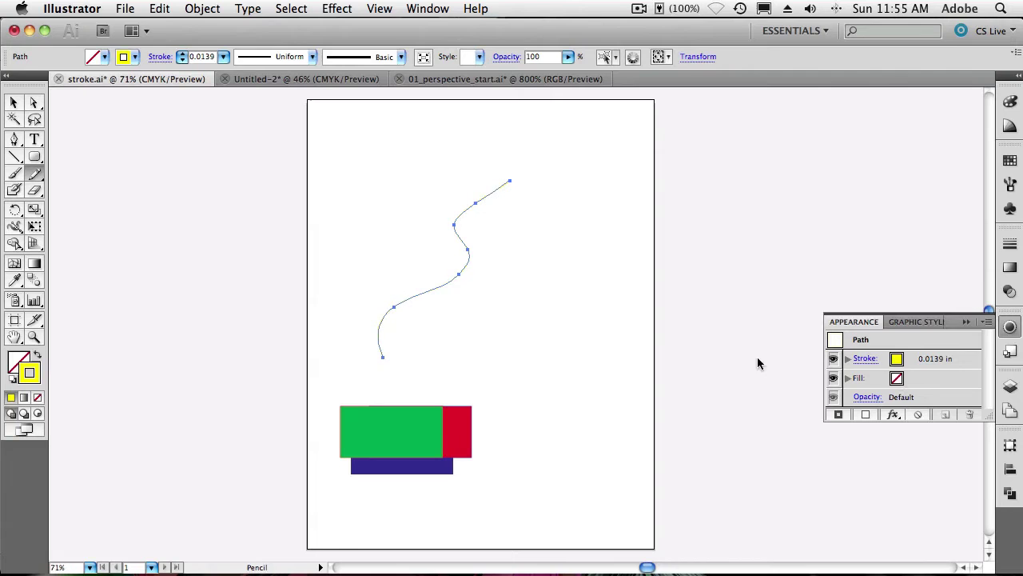
Set the wavy path's yellow stroke weight to 0.5 in, then return to the Appearance panel
click(1011, 246)
click(933, 258)
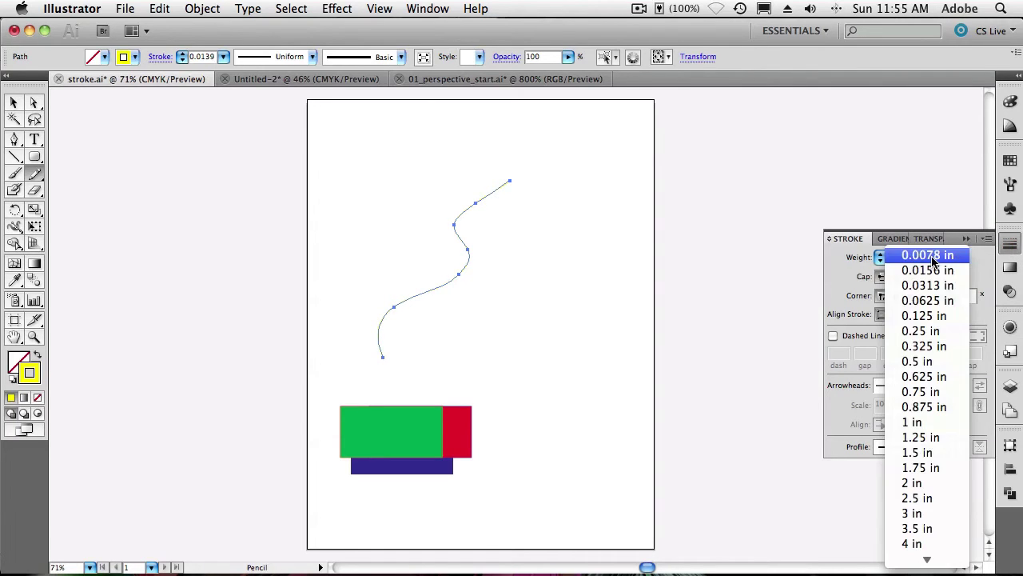
click(926, 364)
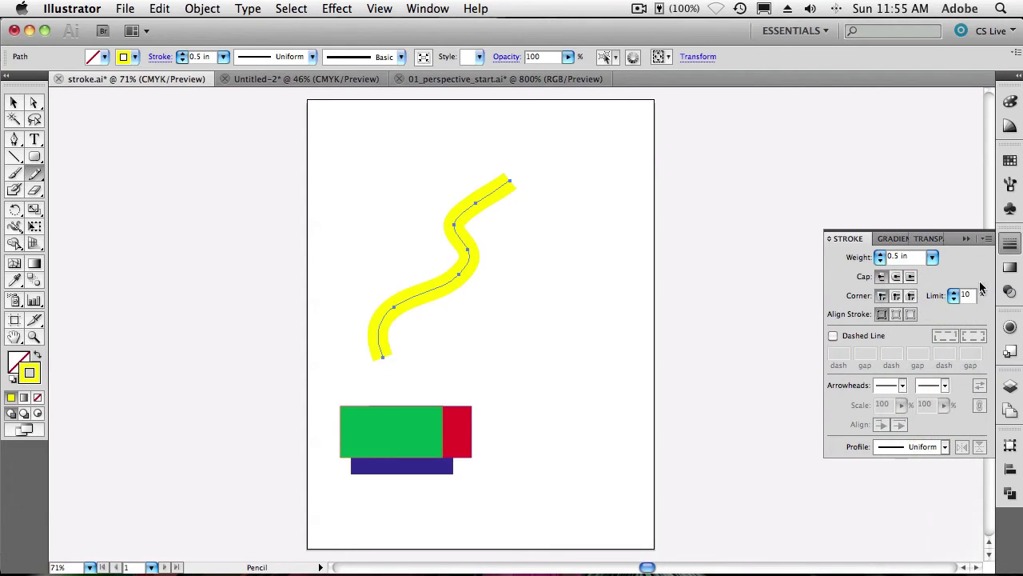
click(1009, 328)
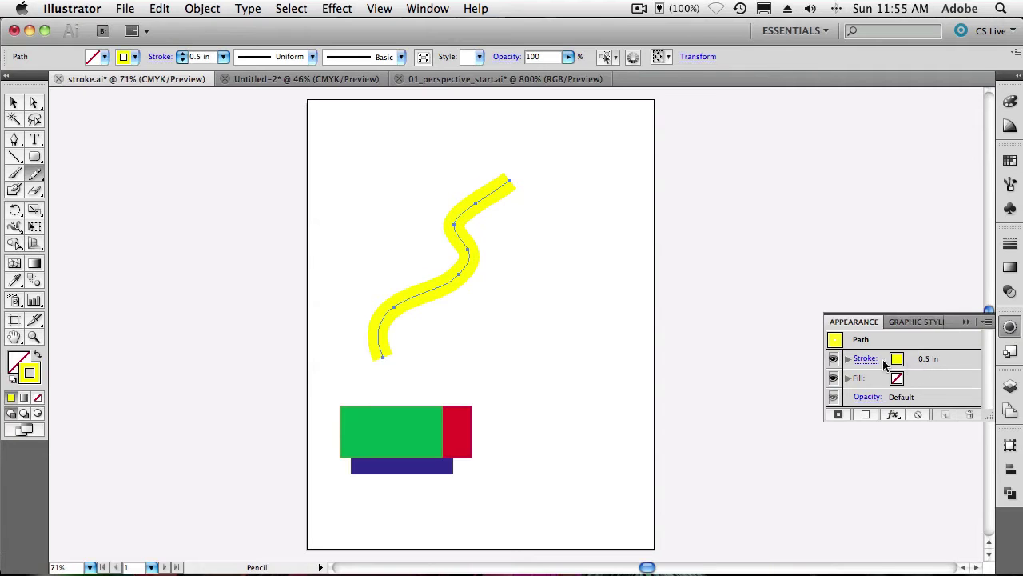
click(864, 359)
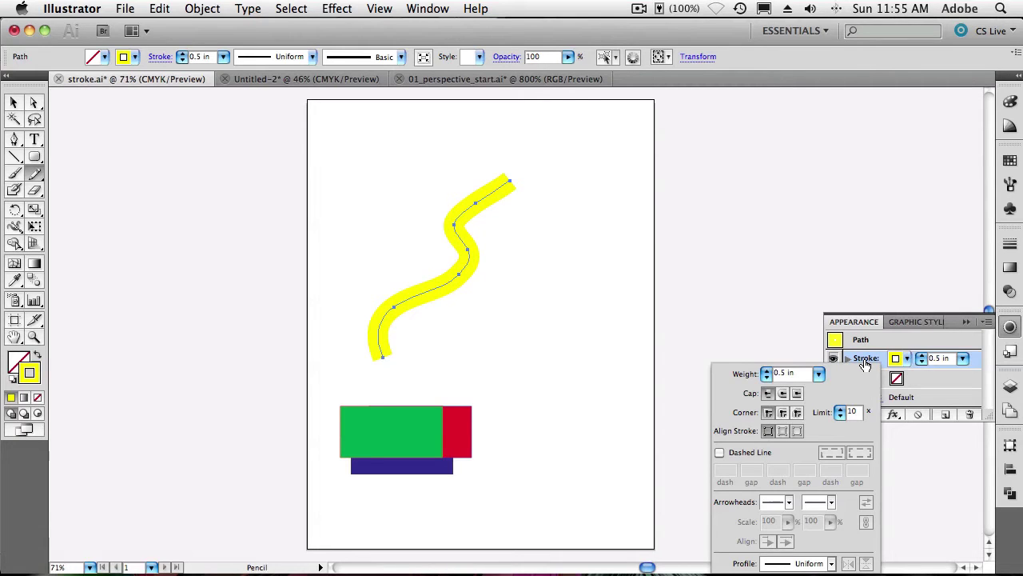
click(866, 361)
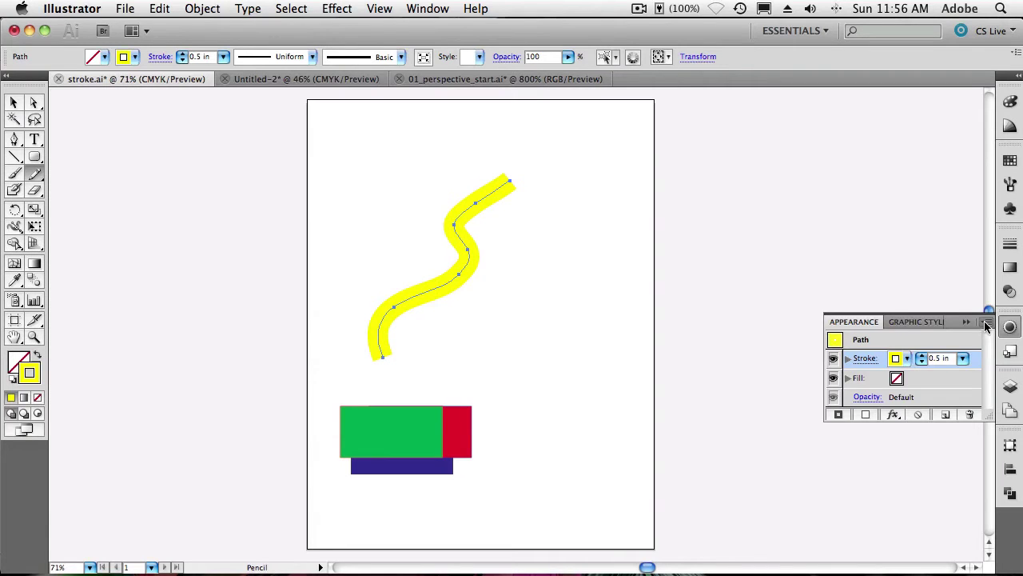
click(986, 322)
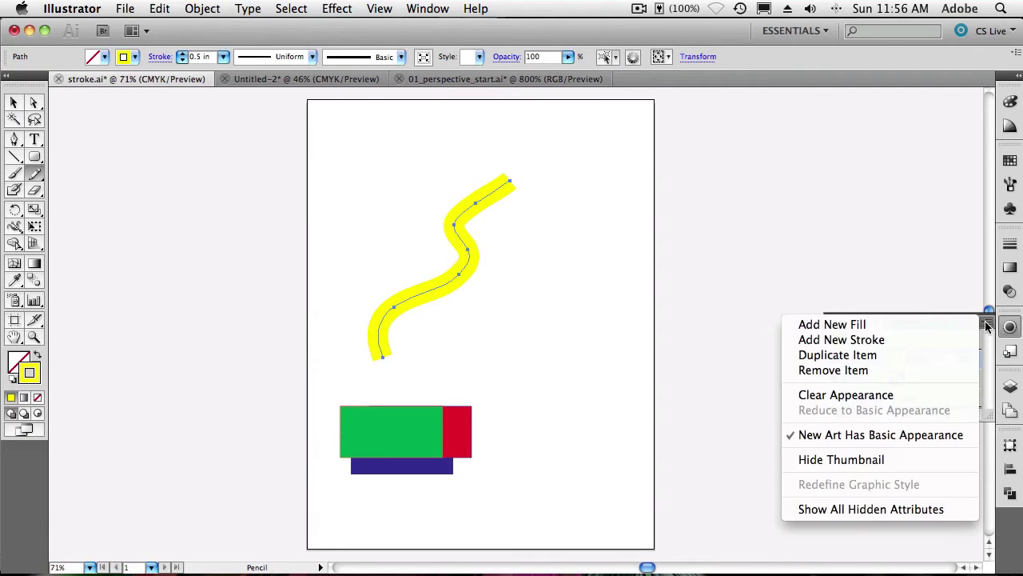
Add a second stroke to the path, coloured black with a 0.325 in weight
click(934, 340)
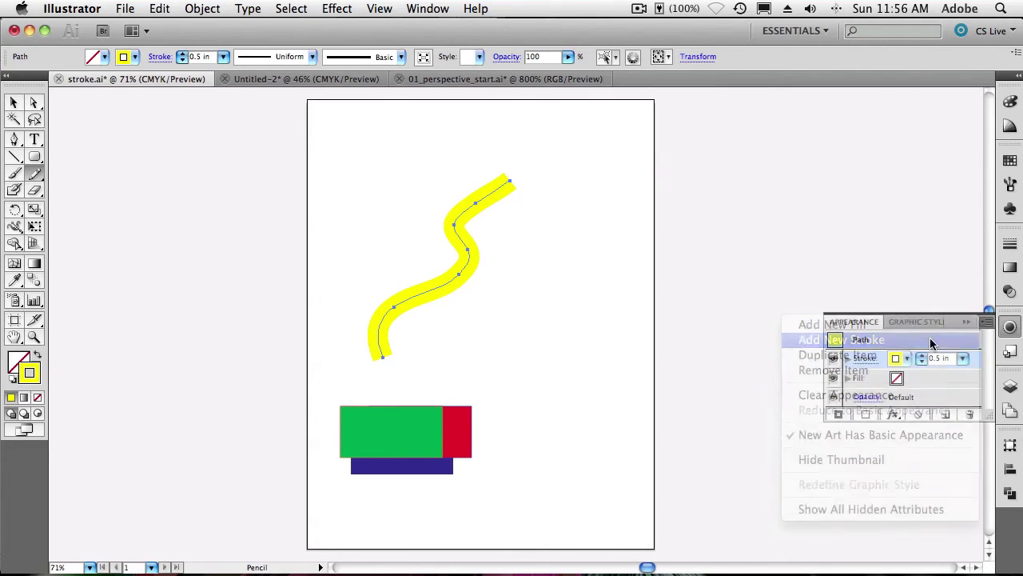
click(893, 360)
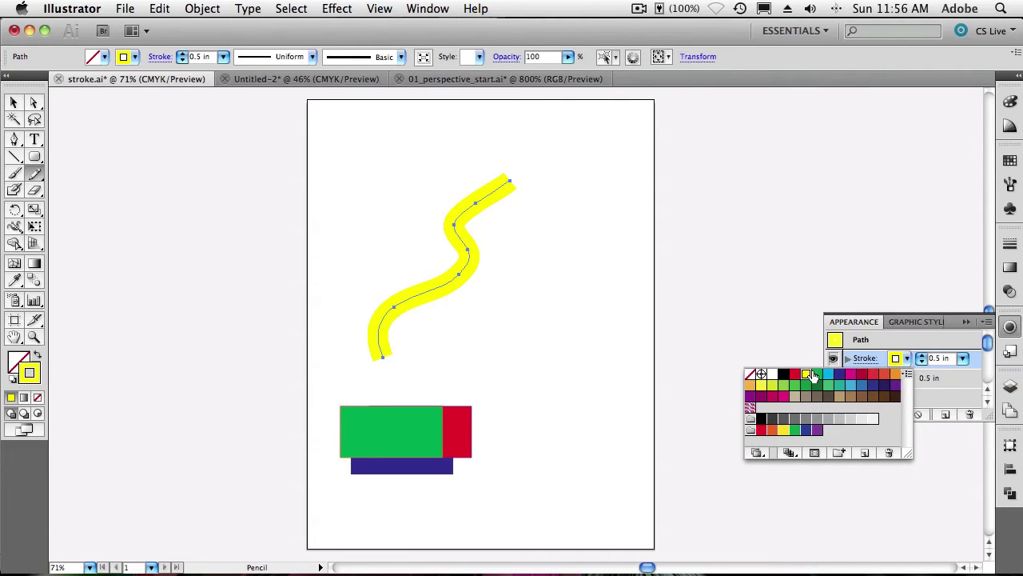
click(785, 374)
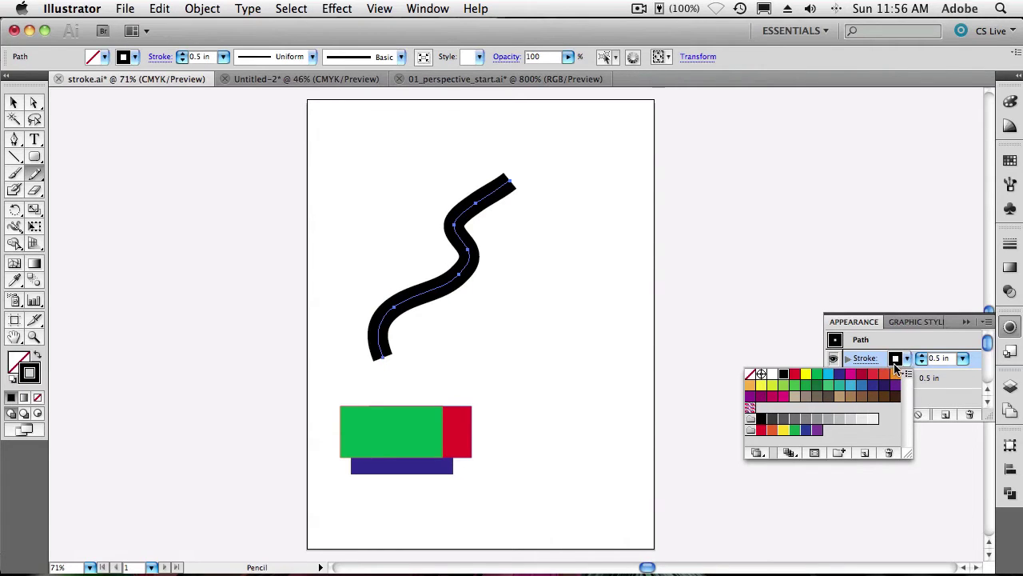
click(952, 384)
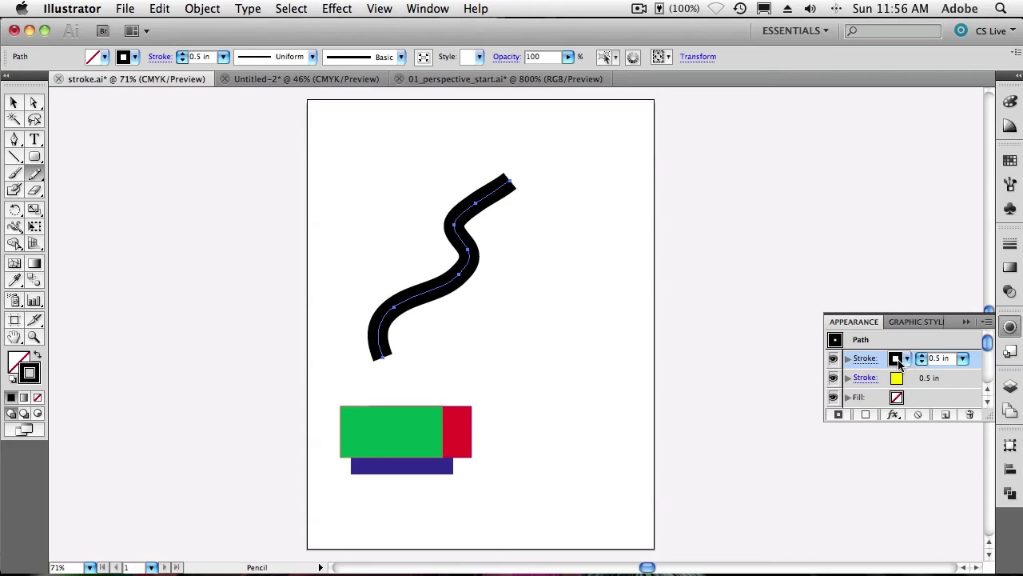
click(964, 361)
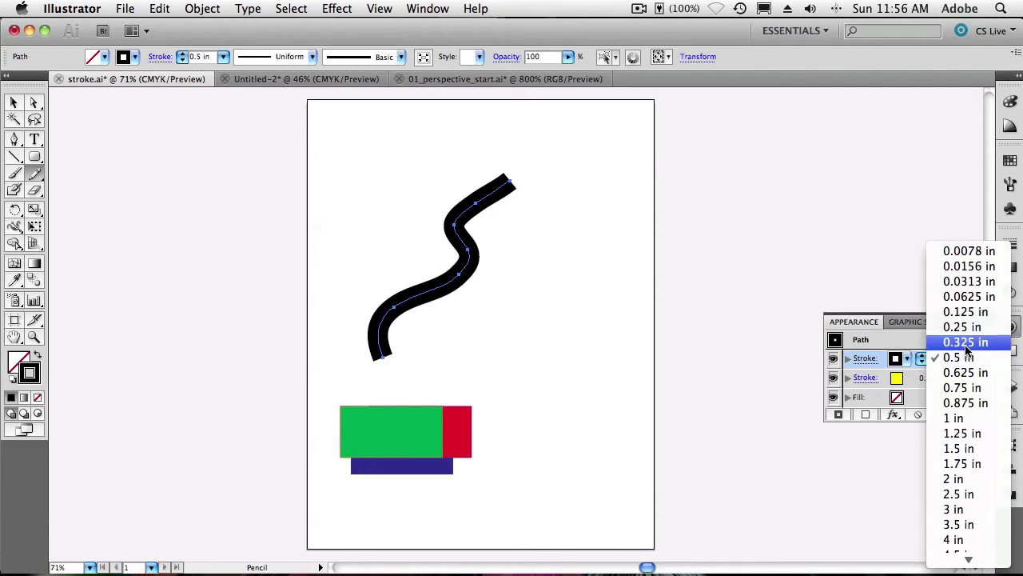
click(964, 344)
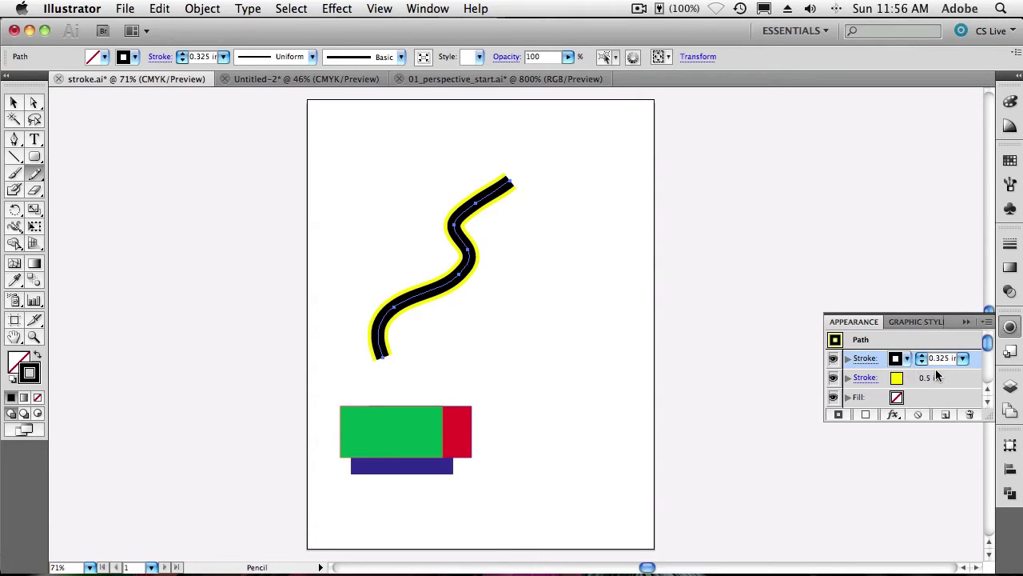
Add a third stroke above the black one, coloured white at 0.0625 in weight
click(988, 323)
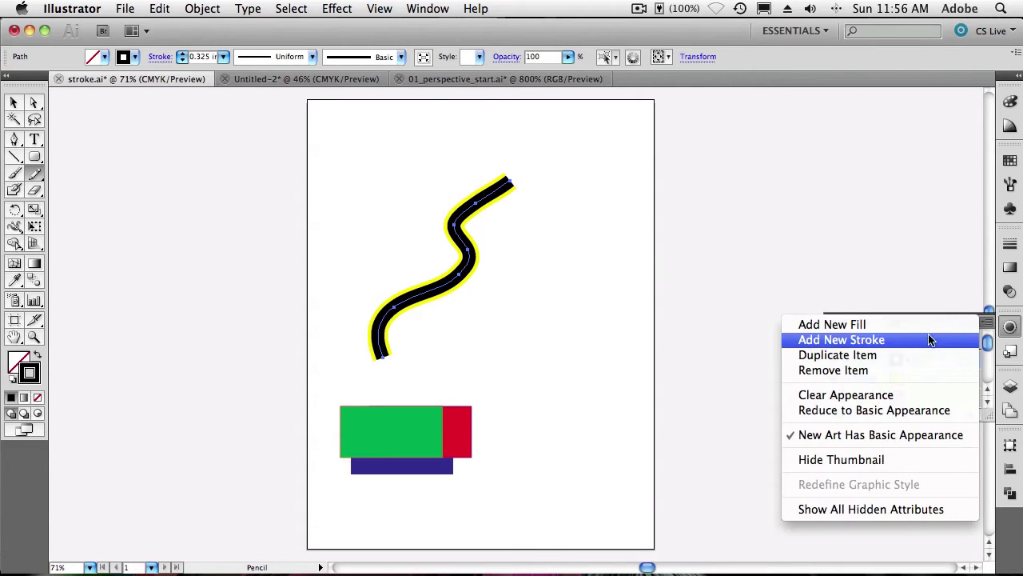
click(907, 340)
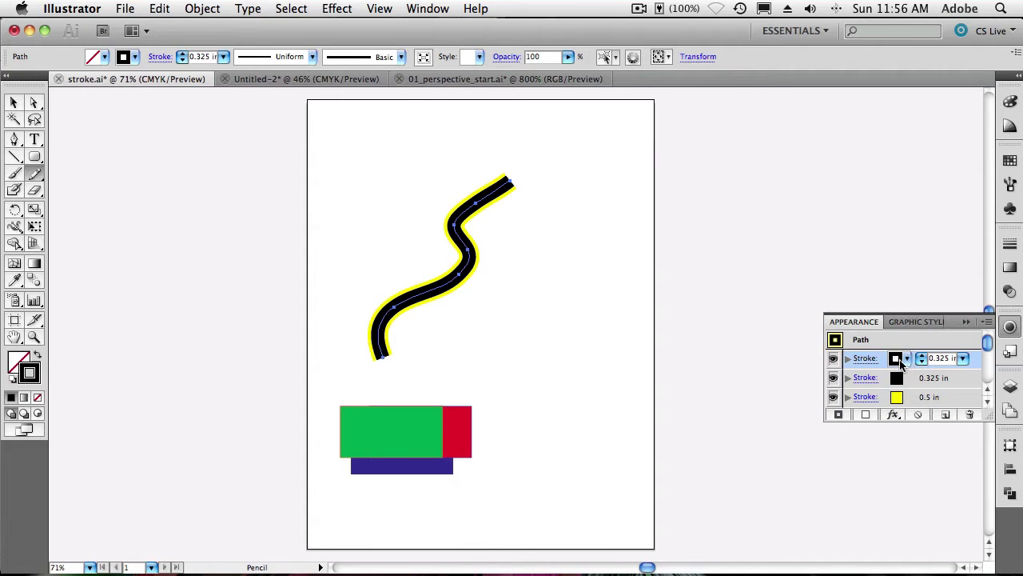
click(906, 358)
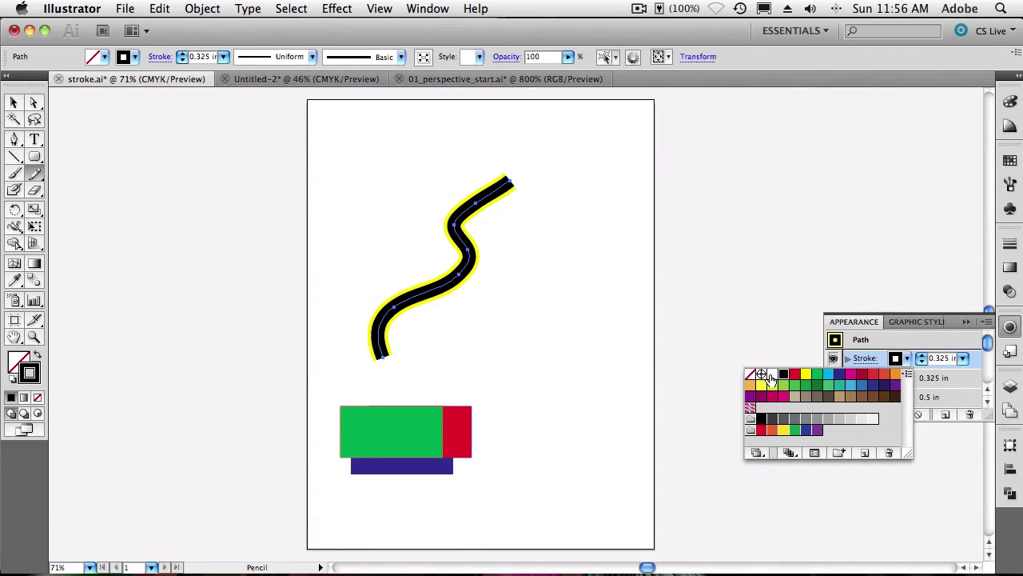
click(772, 374)
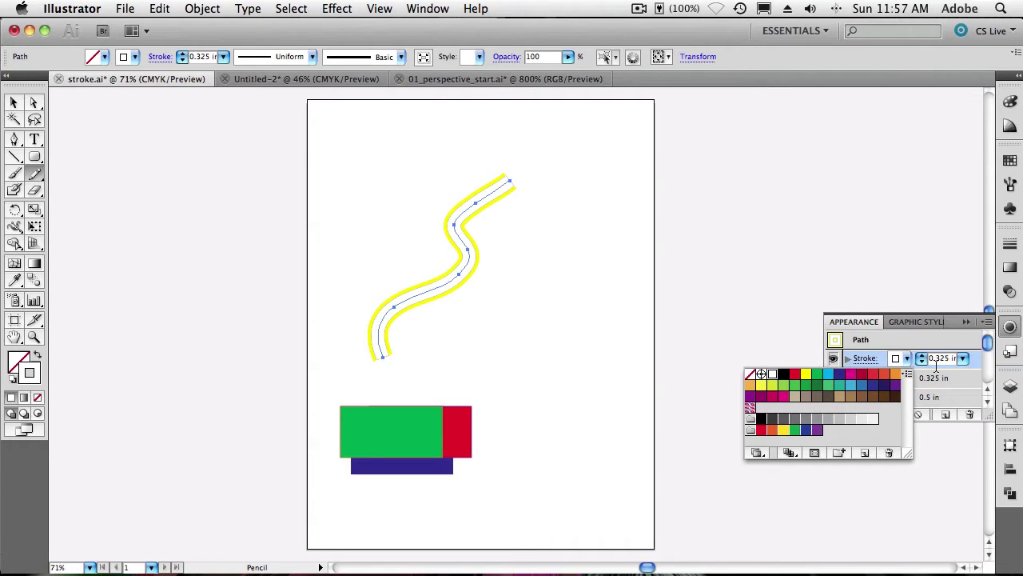
click(964, 360)
click(963, 361)
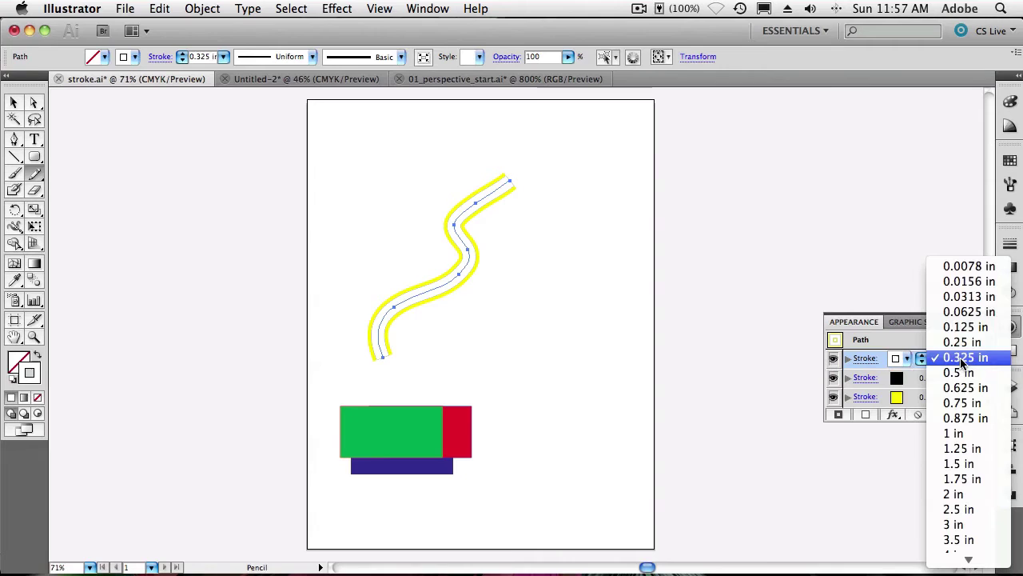
click(965, 313)
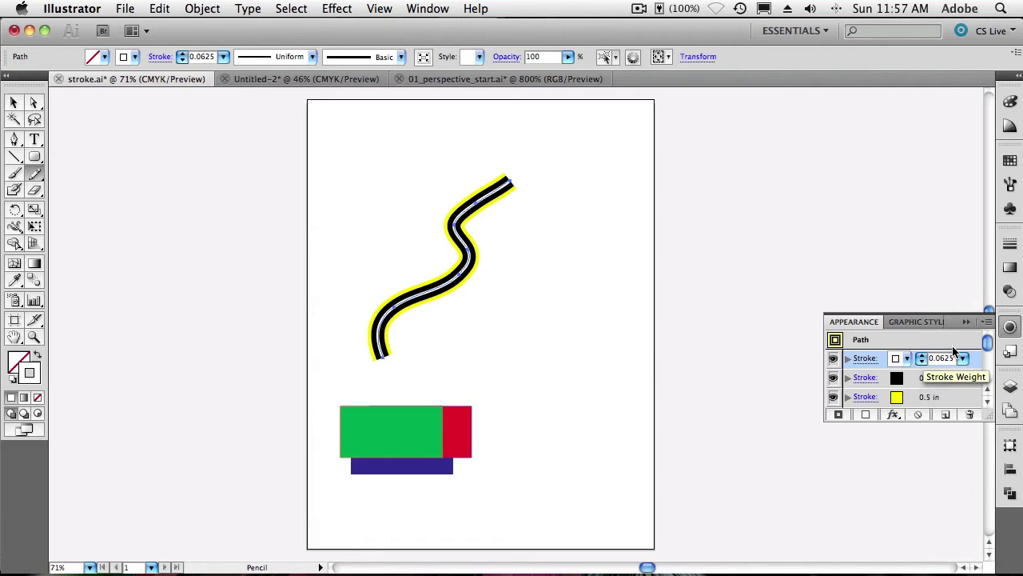
Turn on Dashed Line for the white stroke and enter a first dash length
click(864, 358)
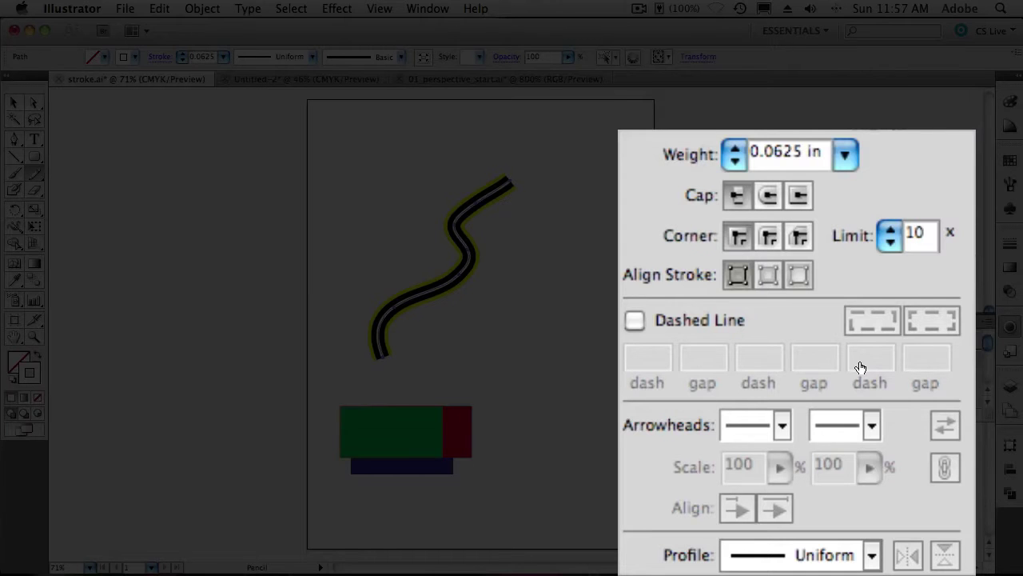
click(691, 319)
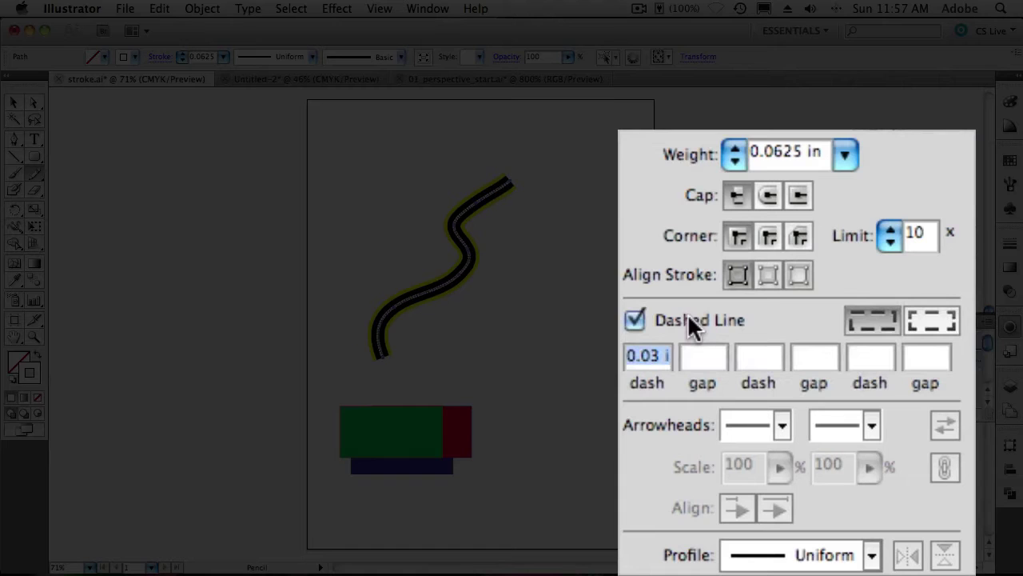
click(653, 358)
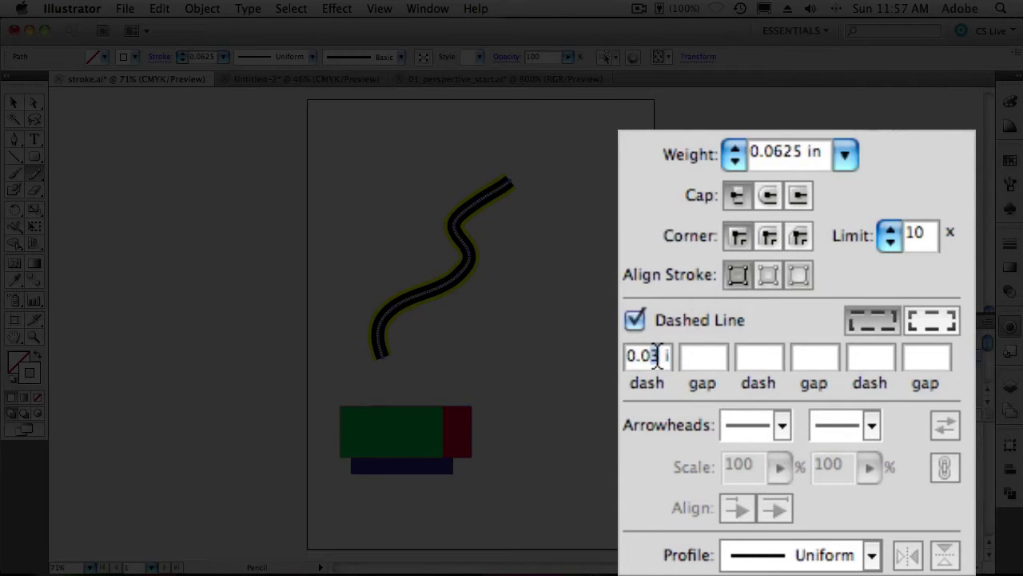
drag(651, 356, 644, 356)
text(06)
key(BackSpace)
key(Return)
Correct the white stroke's dash length to 0.3 in
click(650, 355)
key(BackSpace)
key(Right)
key(BackSpace)
text(3)
key(Tab)
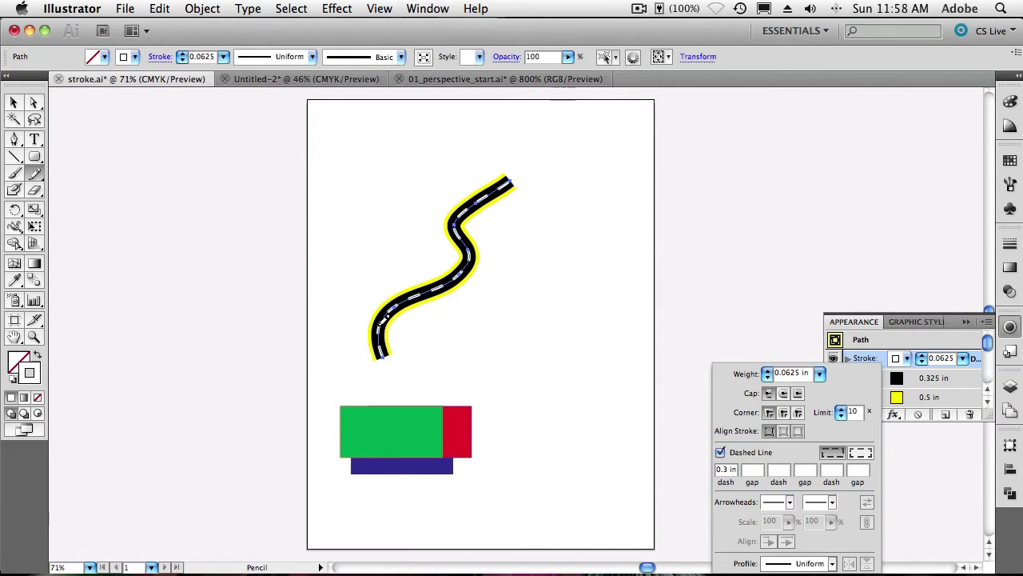
Redraw the road path with the Pencil as a taller S-curve, upper half then lower half
key(Escape)
mouse_move(392, 309)
mouse_down()
mouse_move(423, 292)
mouse_move(384, 202)
mouse_move(436, 153)
mouse_up()
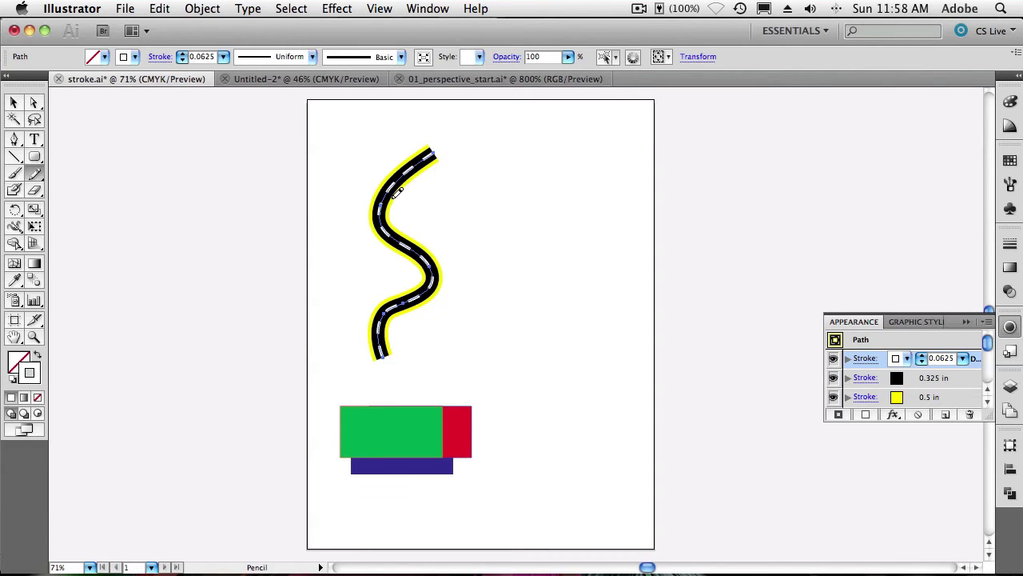
drag(392, 185, 447, 355)
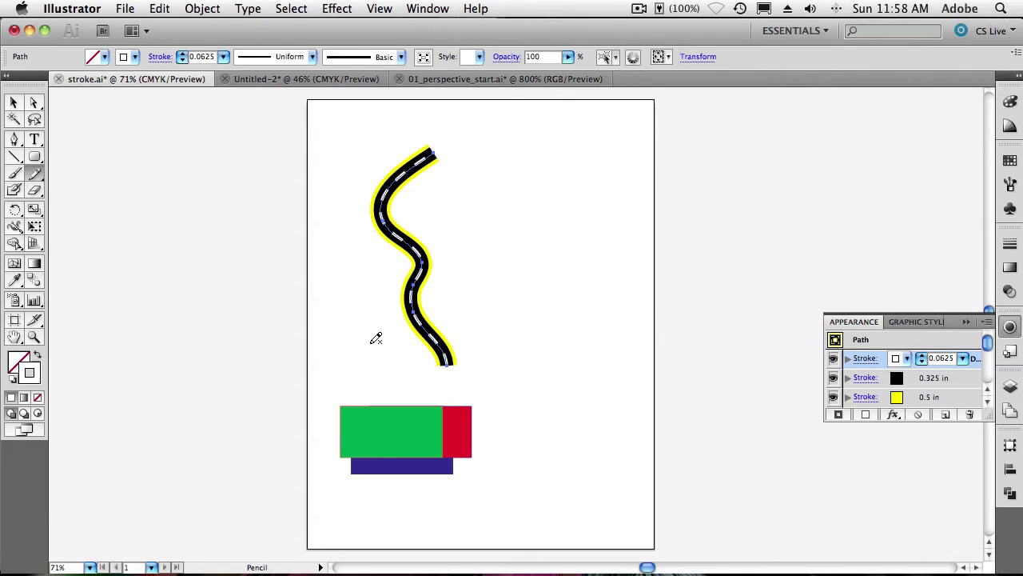
Deselect the road and drag the green rectangle into place below it
key(v)
click(383, 389)
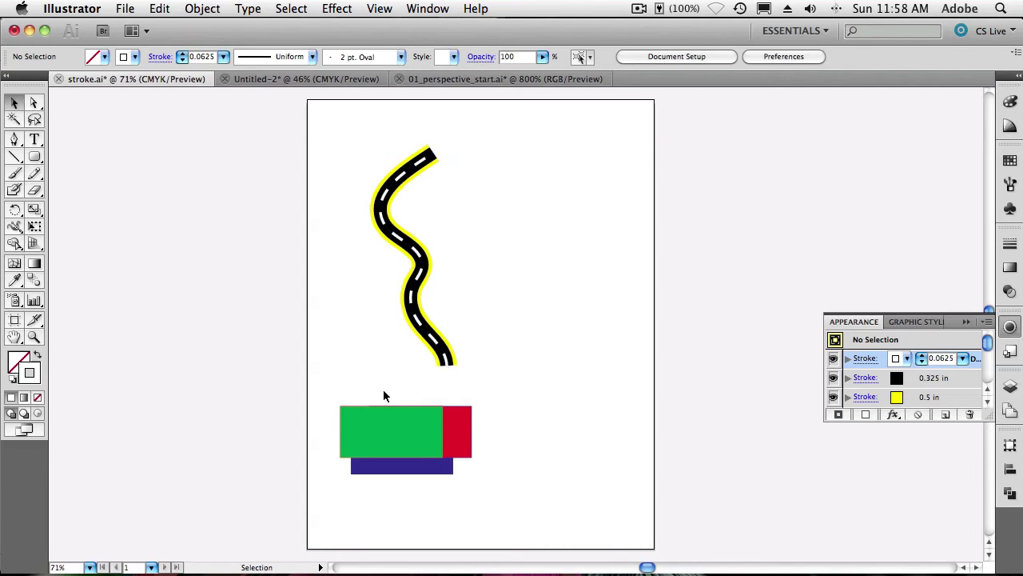
drag(405, 426, 394, 404)
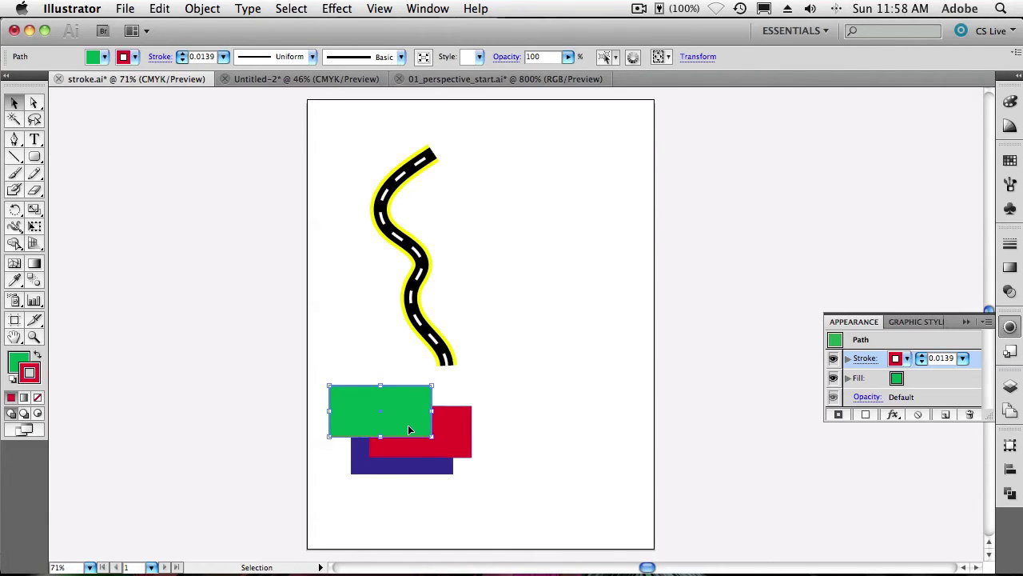
drag(408, 427, 487, 488)
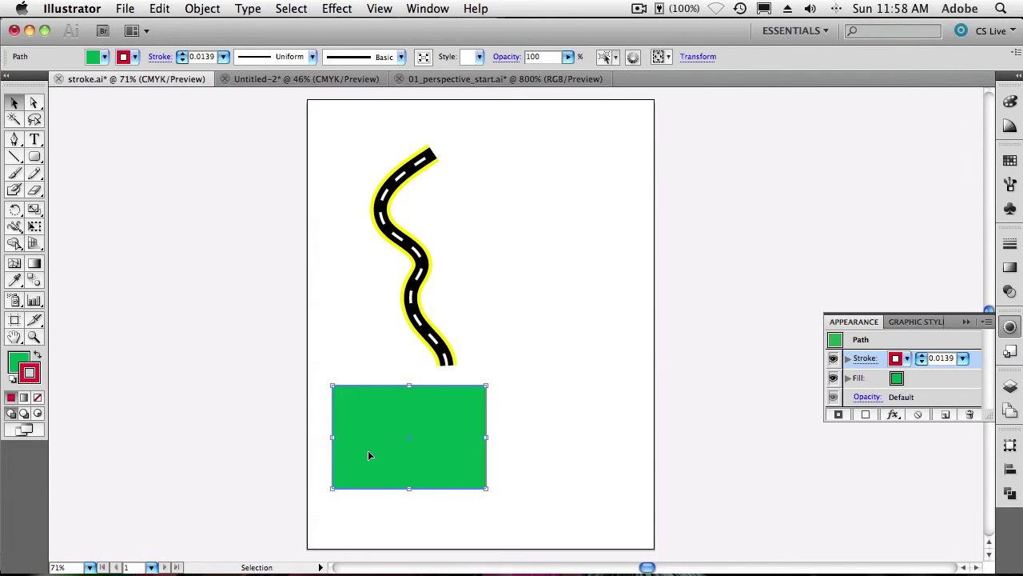
mouse_move(373, 450)
mouse_down()
mouse_move(446, 443)
mouse_move(375, 467)
mouse_up()
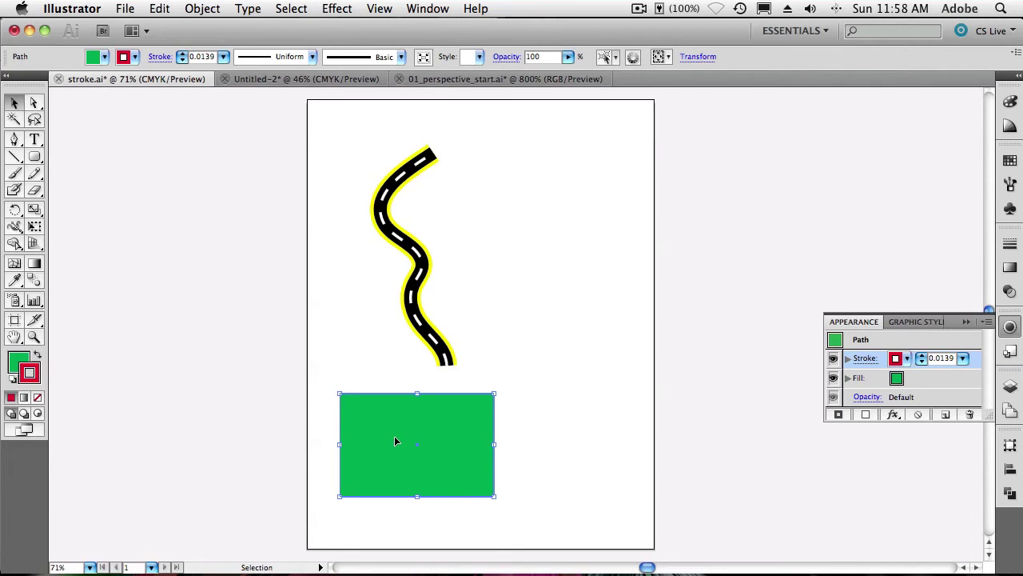
Select the red-filled inner rectangle hidden inside the green one with Direct Selection
key(a)
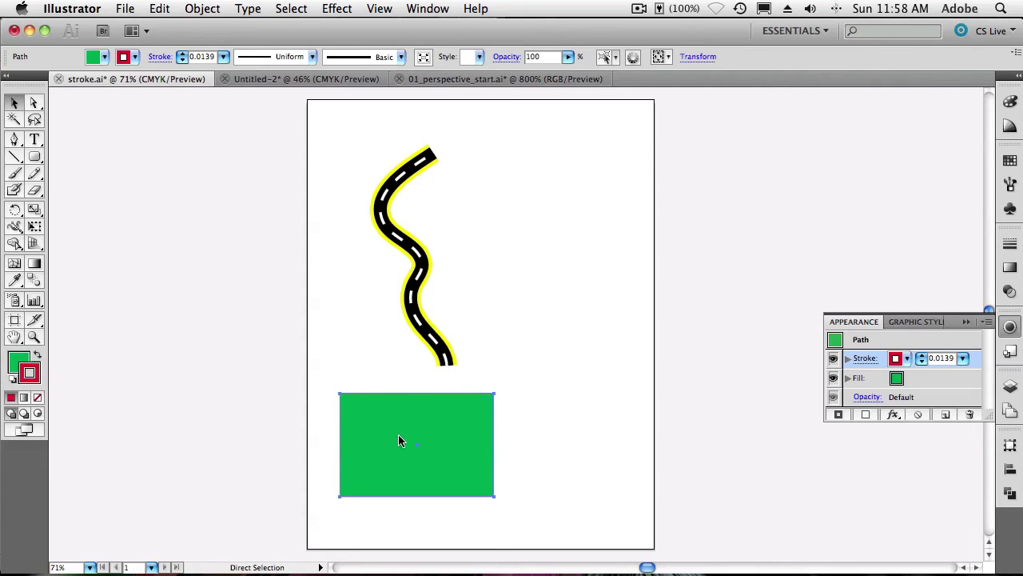
key(v)
key(a)
key(v)
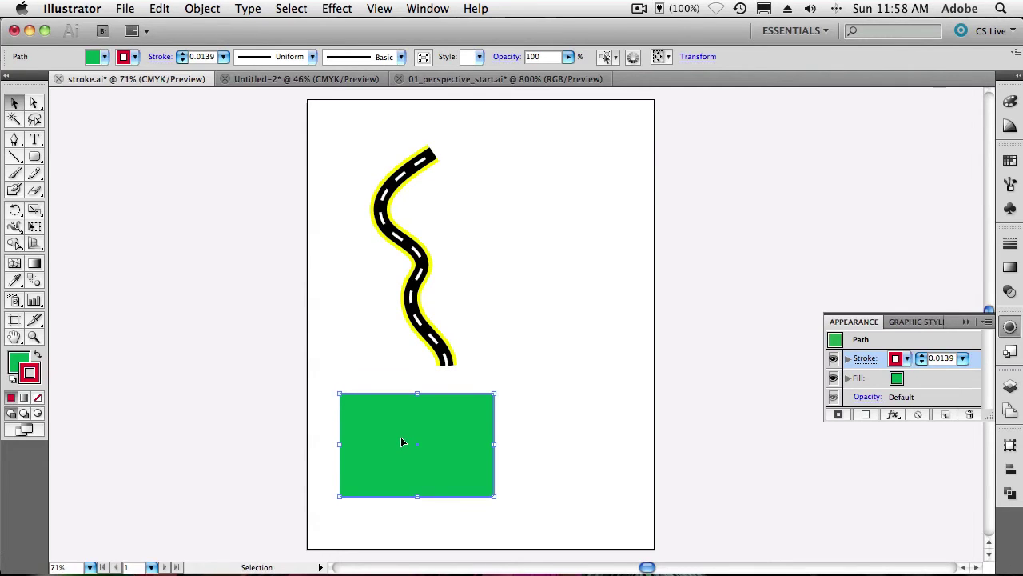
key(a)
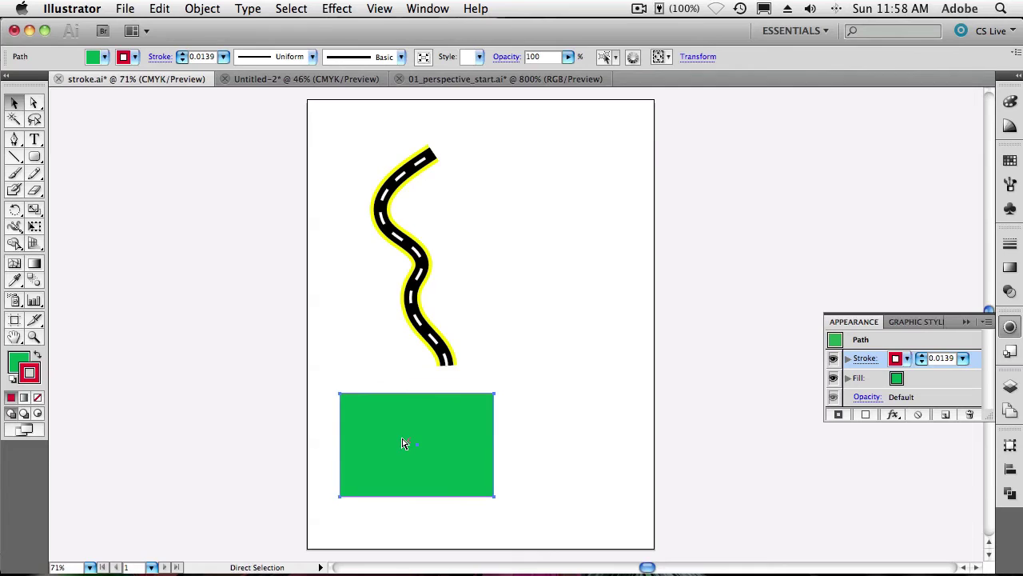
click(403, 444)
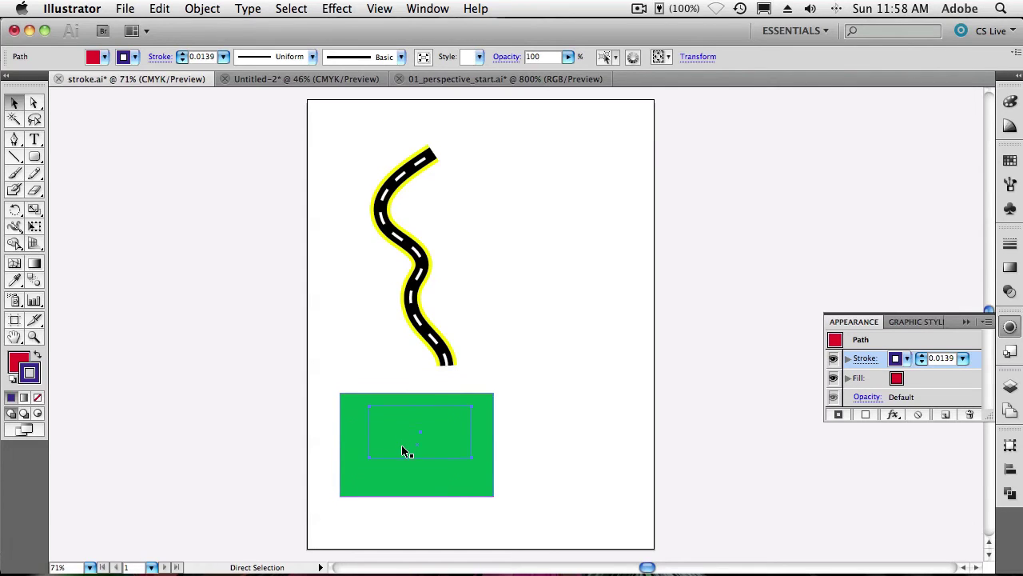
drag(402, 445, 397, 451)
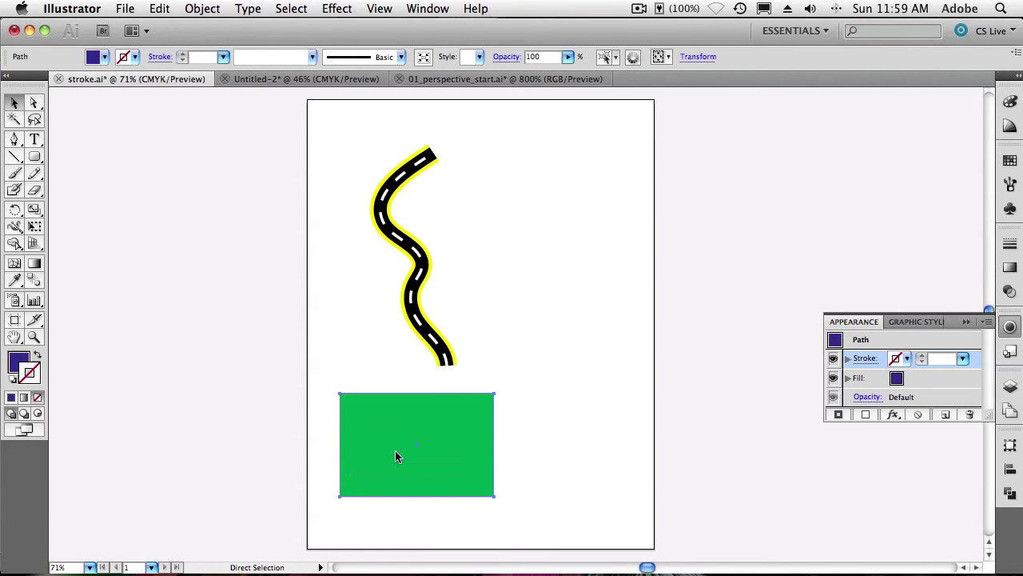
click(395, 456)
click(402, 457)
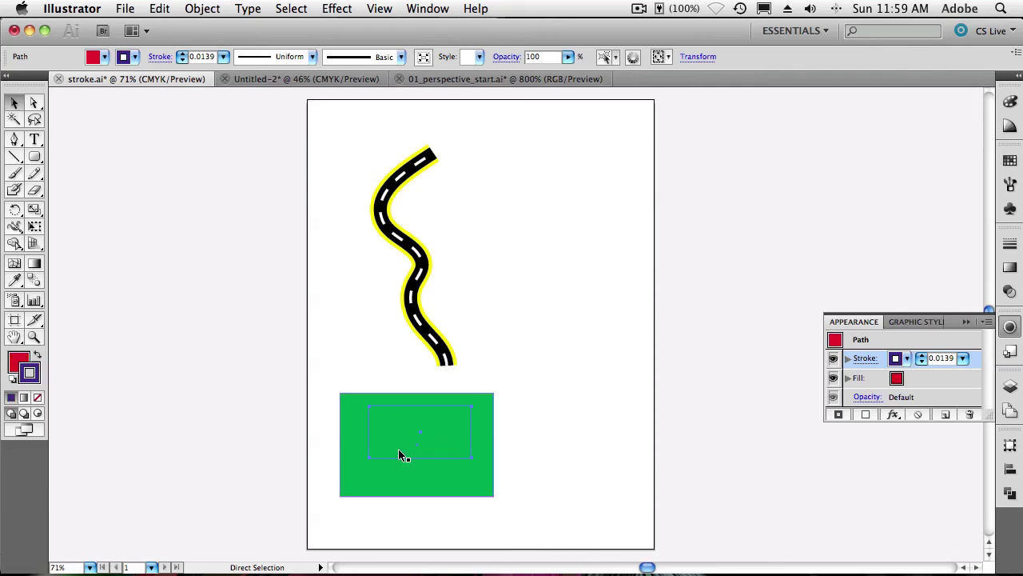
click(399, 450)
click(399, 450)
click(404, 450)
Enlarge the red inner rectangle past the green one's edge, then switch to Untitled-2
key(v)
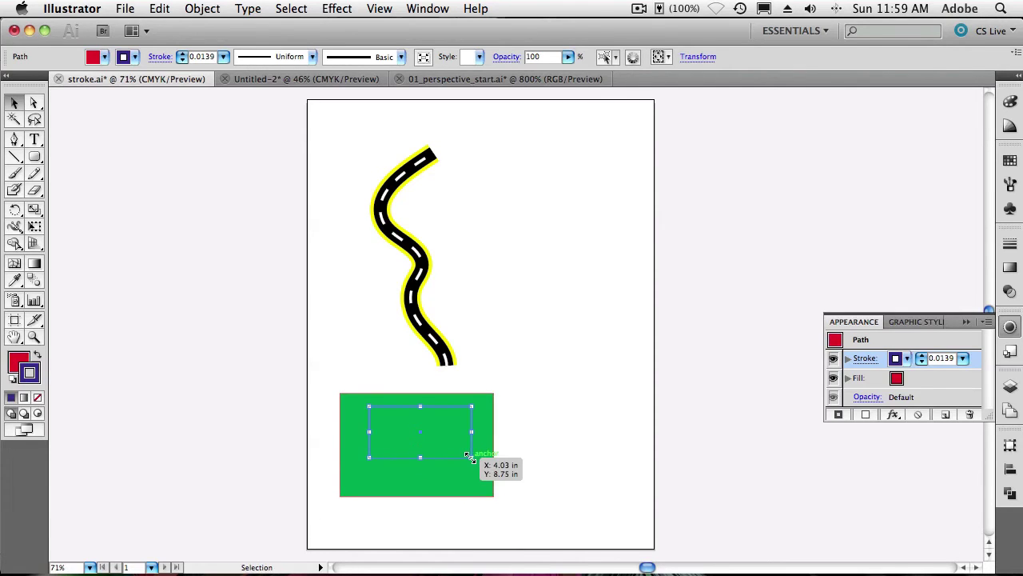
drag(470, 456, 507, 486)
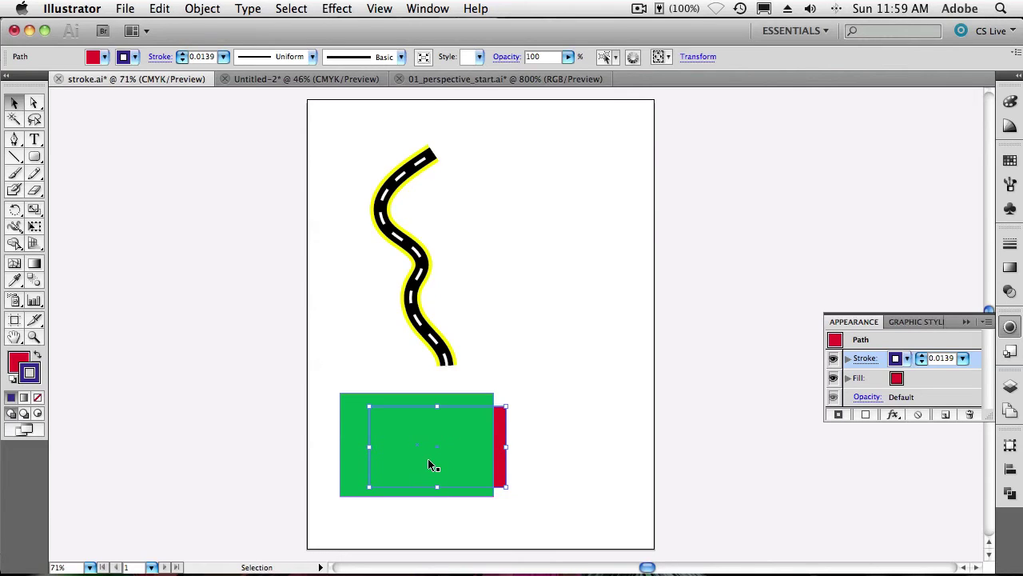
click(299, 79)
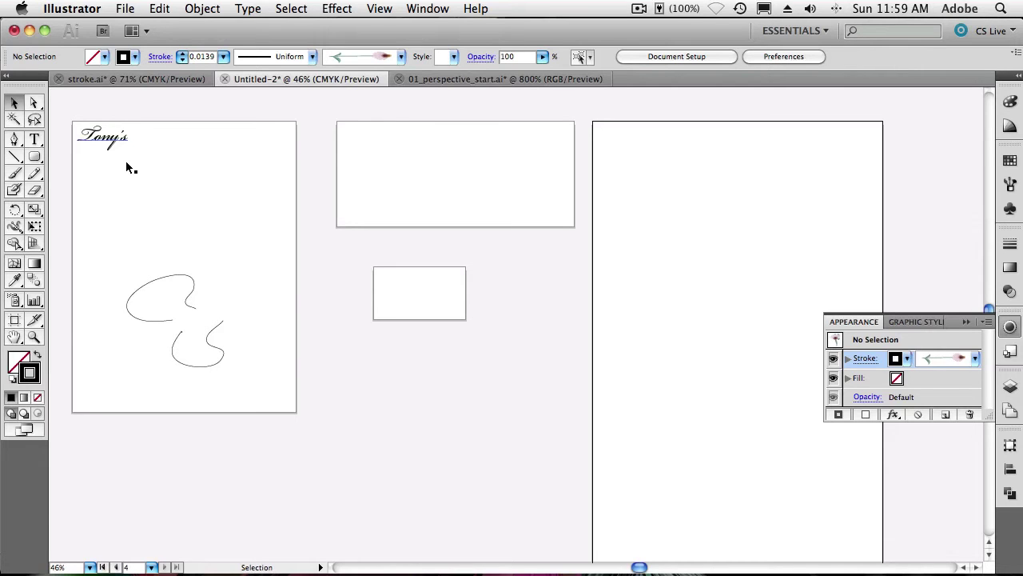
Select and copy the Tony's script heading
drag(100, 145, 102, 139)
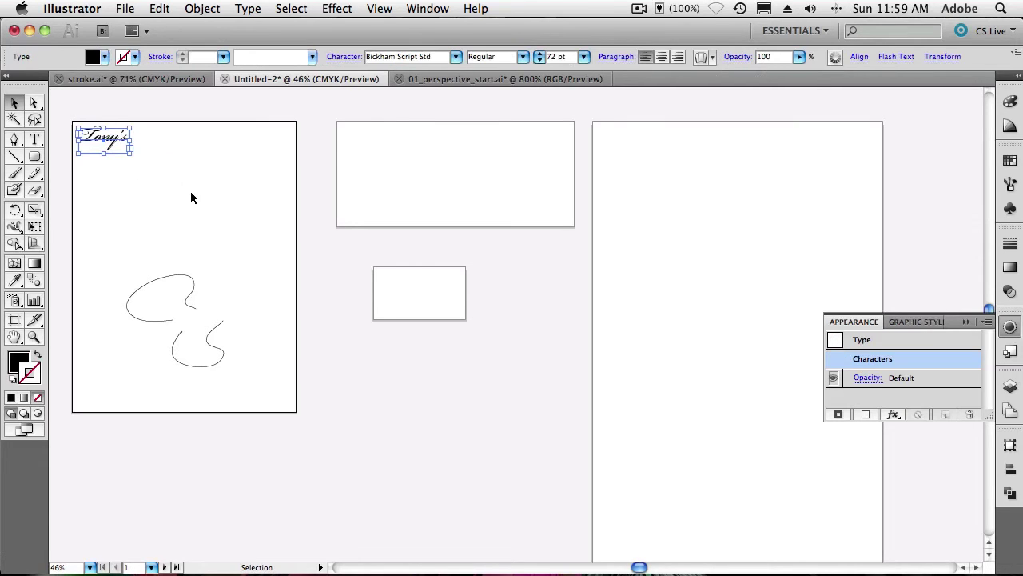
click(159, 9)
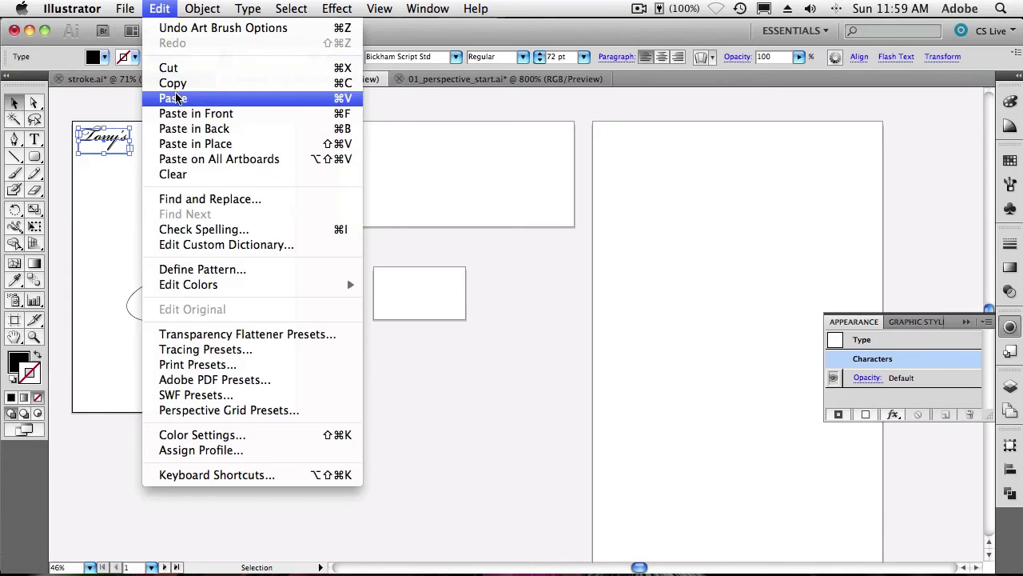
click(172, 83)
Paste Tony's in place on artboard 2, then delete that trial copy
click(356, 166)
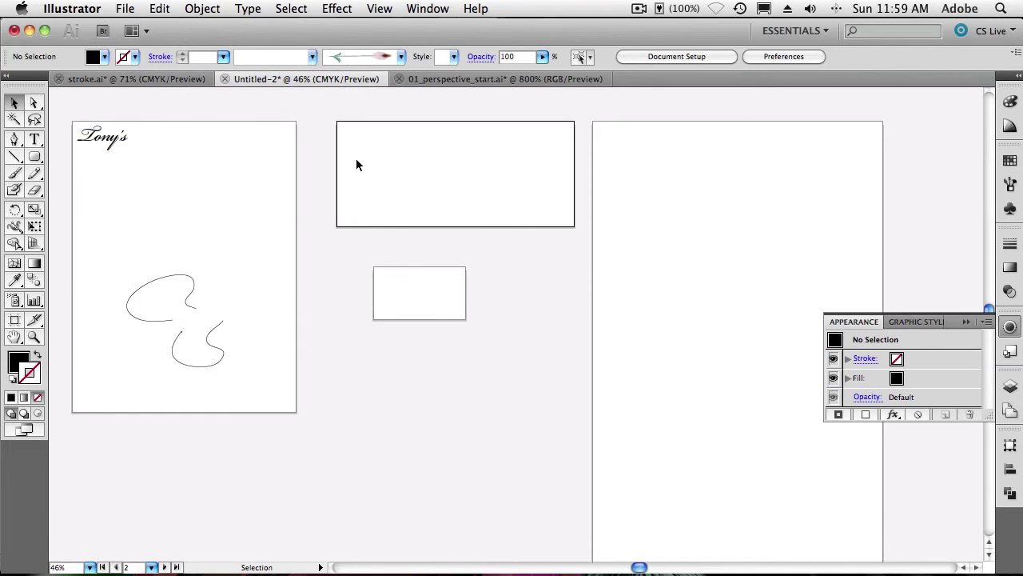
click(160, 9)
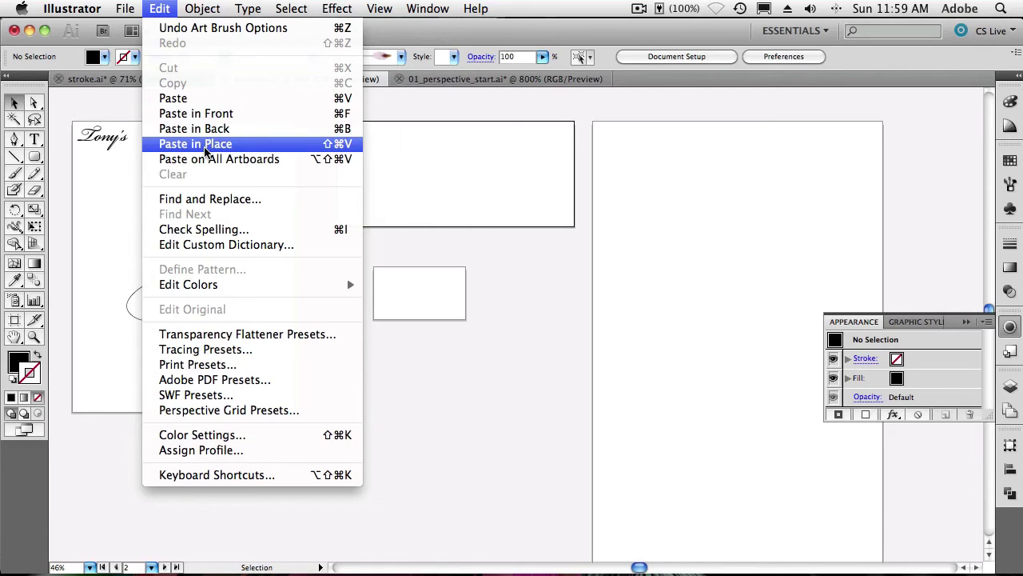
click(205, 144)
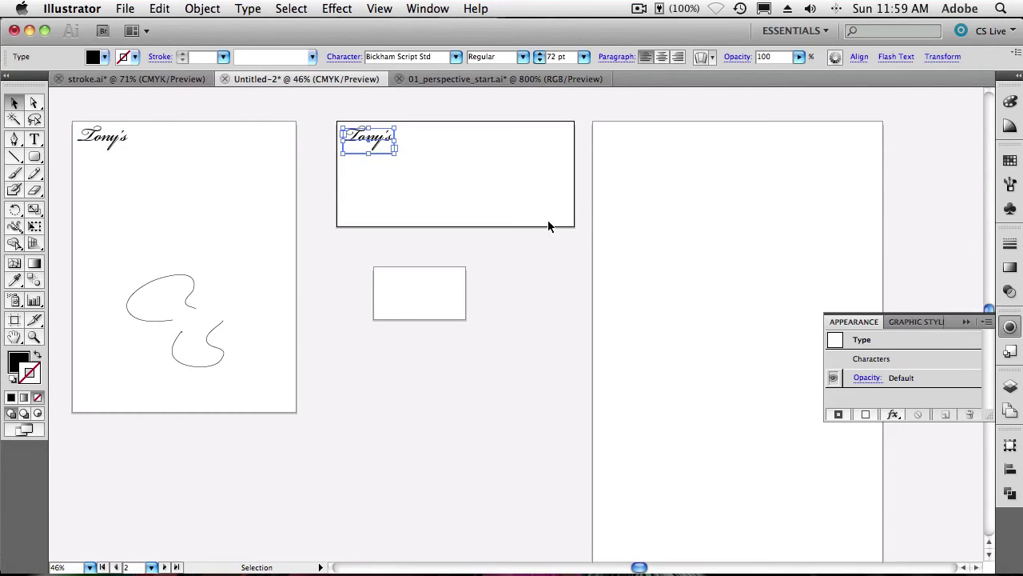
key(Delete)
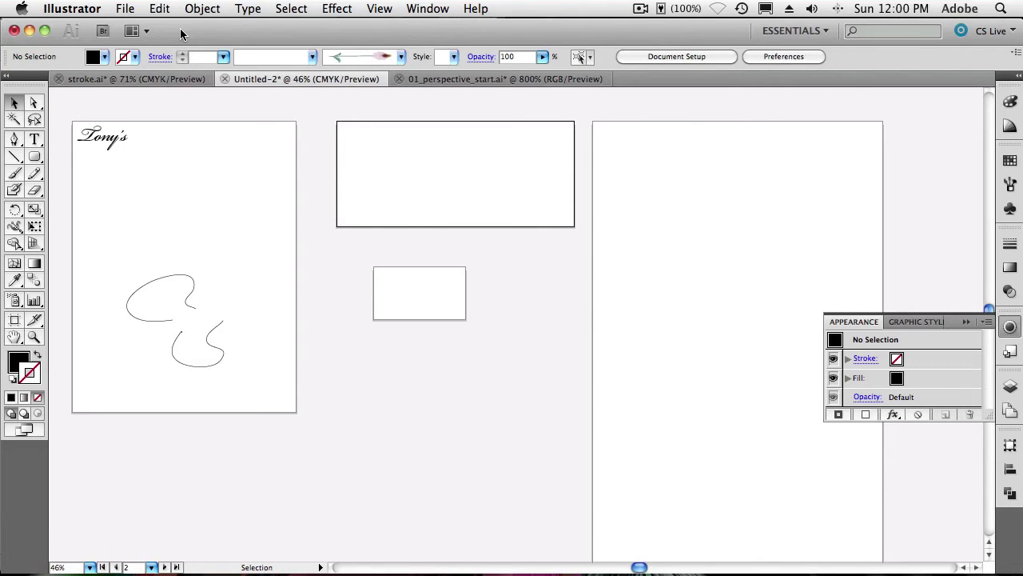
Use Edit > Paste on All Artboards to place Tony's on every artboard
click(164, 8)
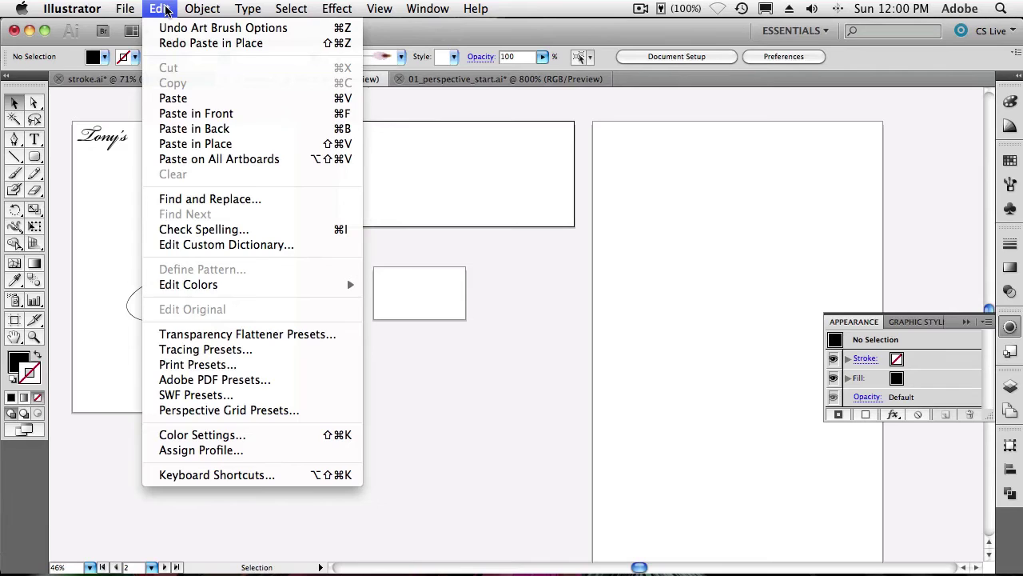
click(210, 159)
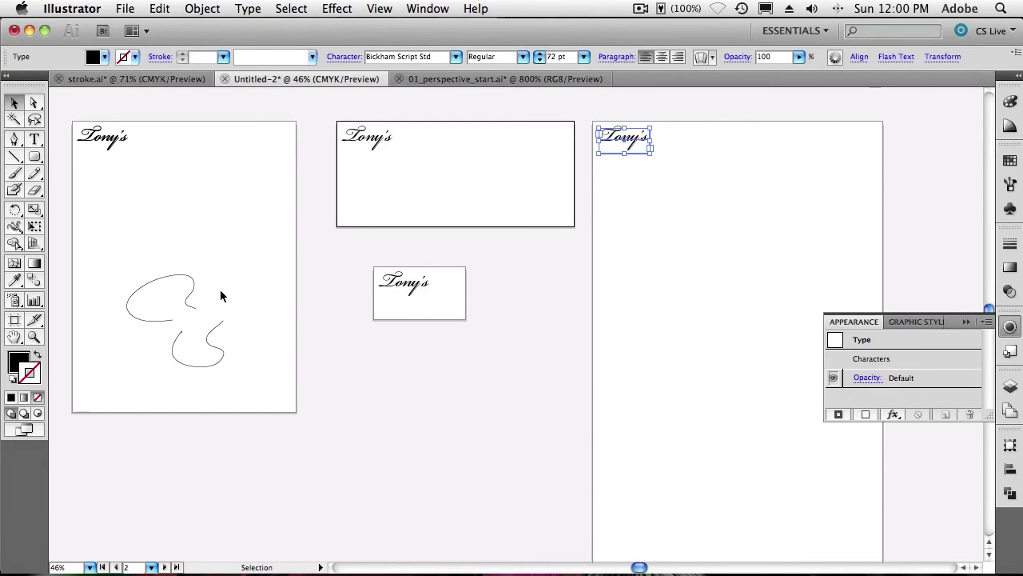
Zoom in on the two open curves and select the upper curve
key(z)
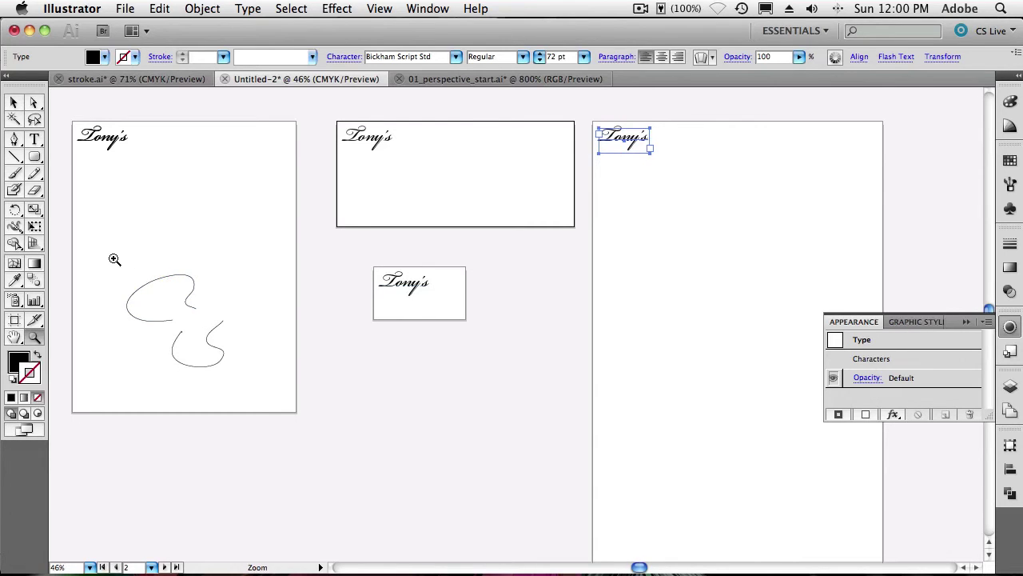
drag(111, 258, 249, 384)
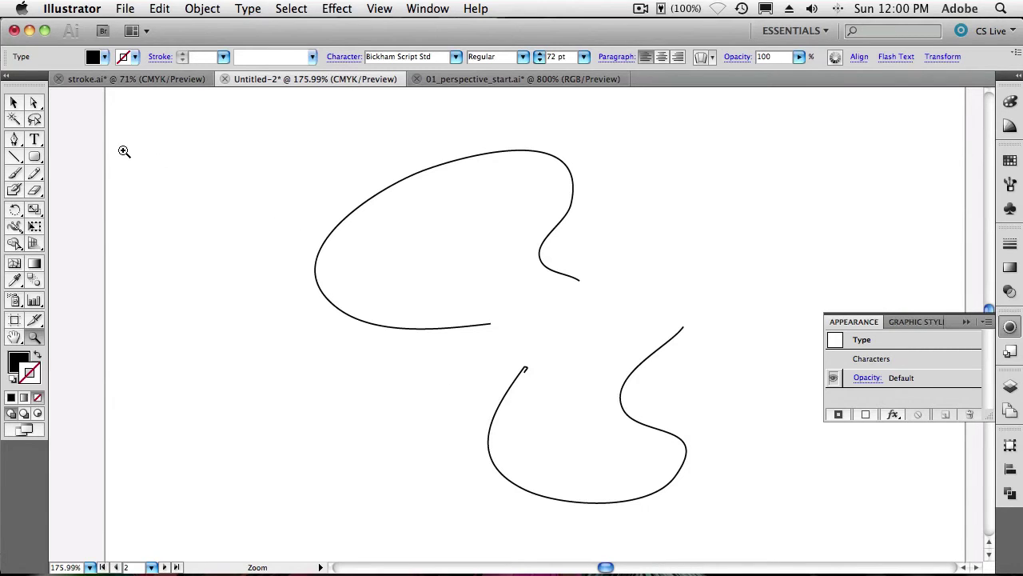
click(14, 102)
click(335, 224)
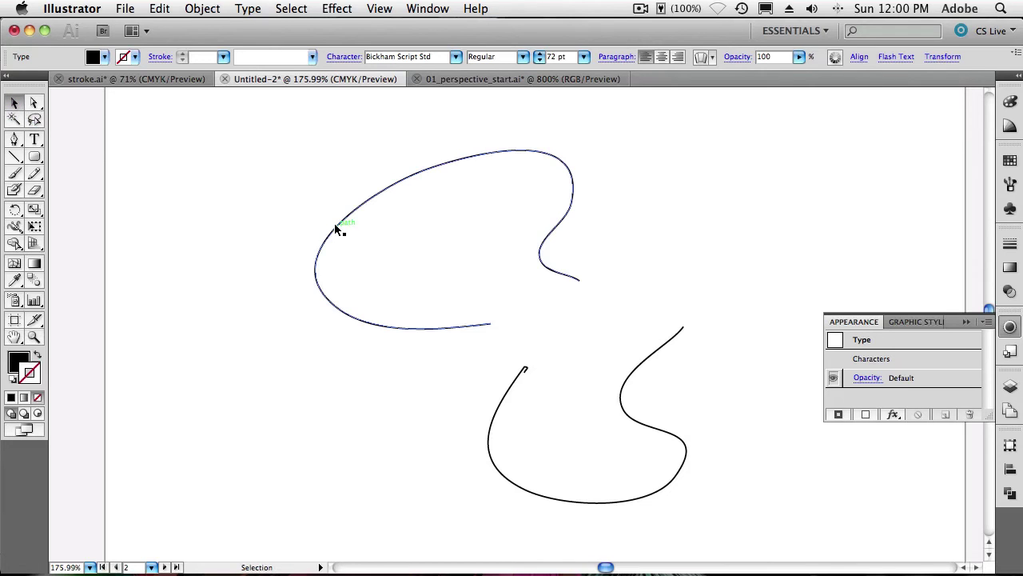
click(335, 223)
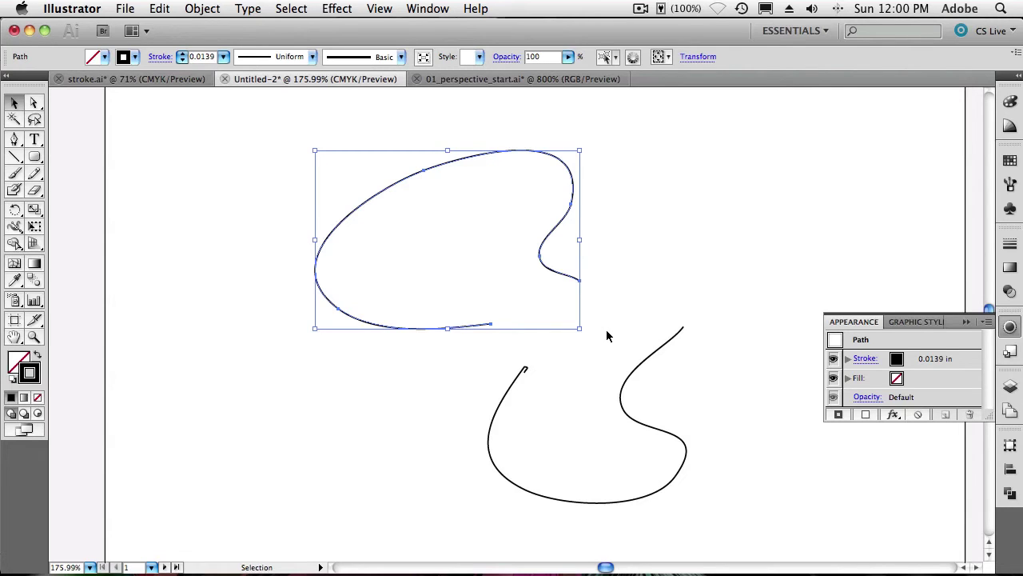
Try closing the upper curve on its own with Cmd+J, then undo it
key(a)
key(super+j)
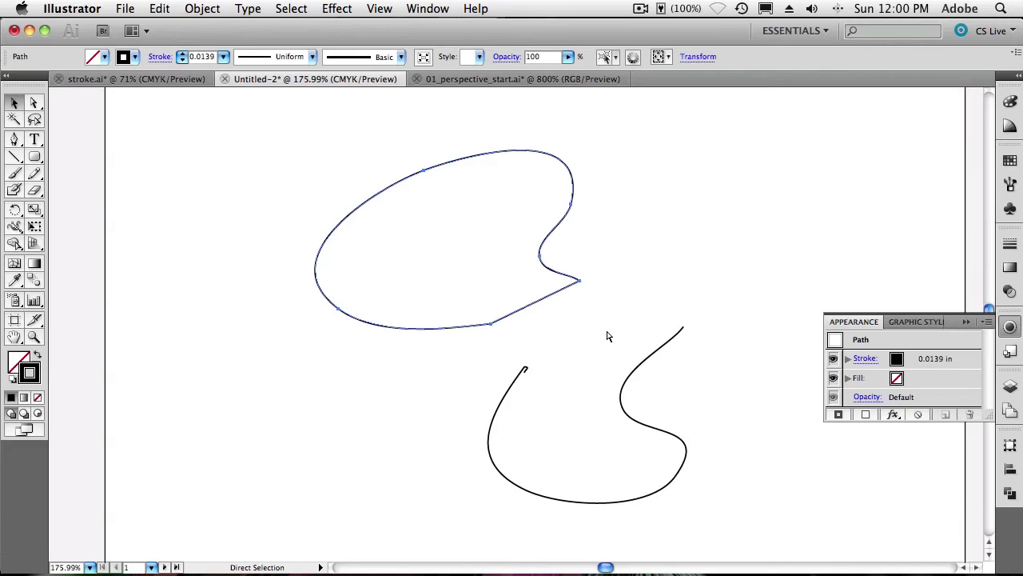
key(super+z)
key(v)
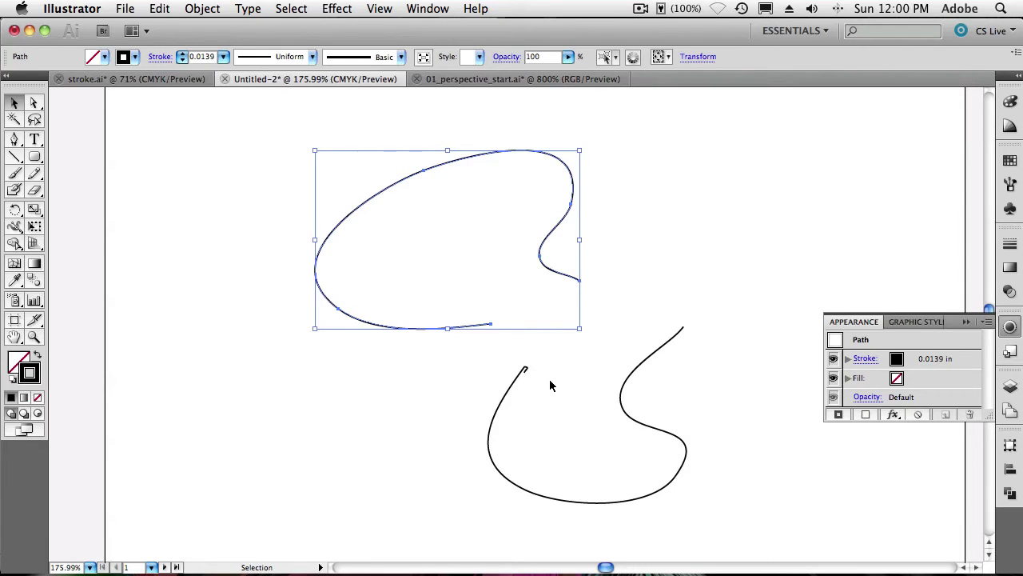
Select both curves and join their left and right ends with straight segments
shift+click(512, 389)
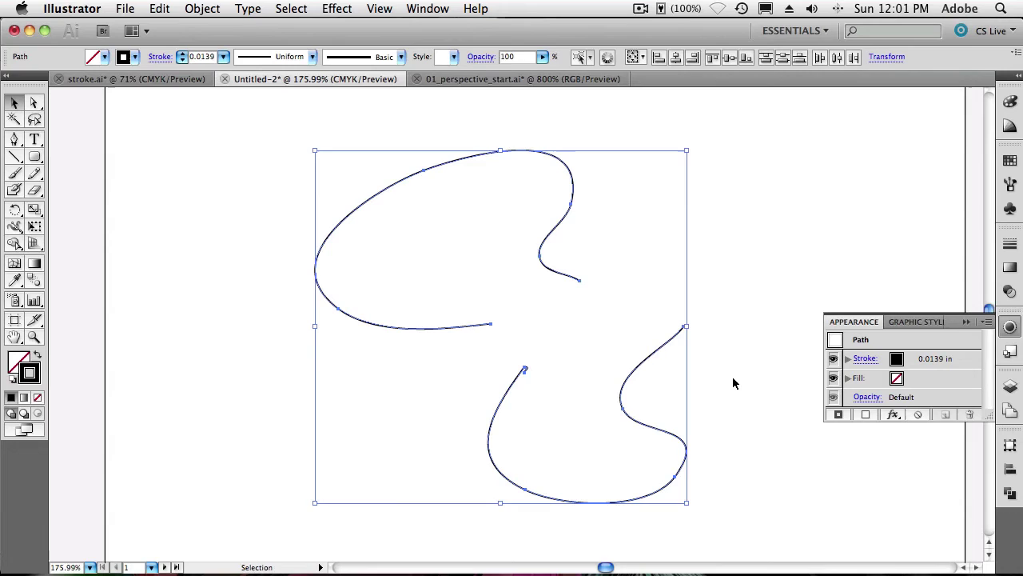
key(ctrl+j)
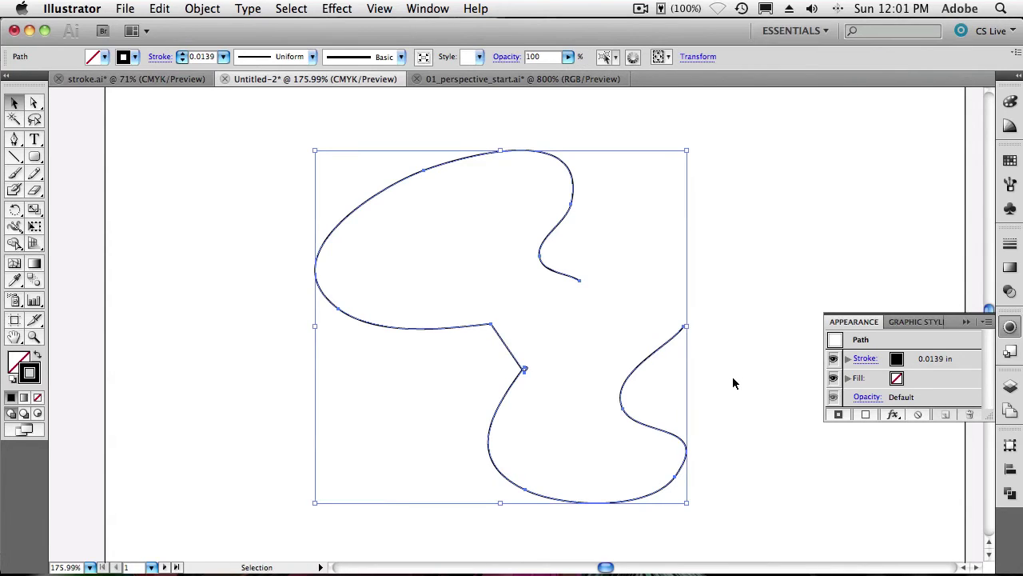
key(ctrl)
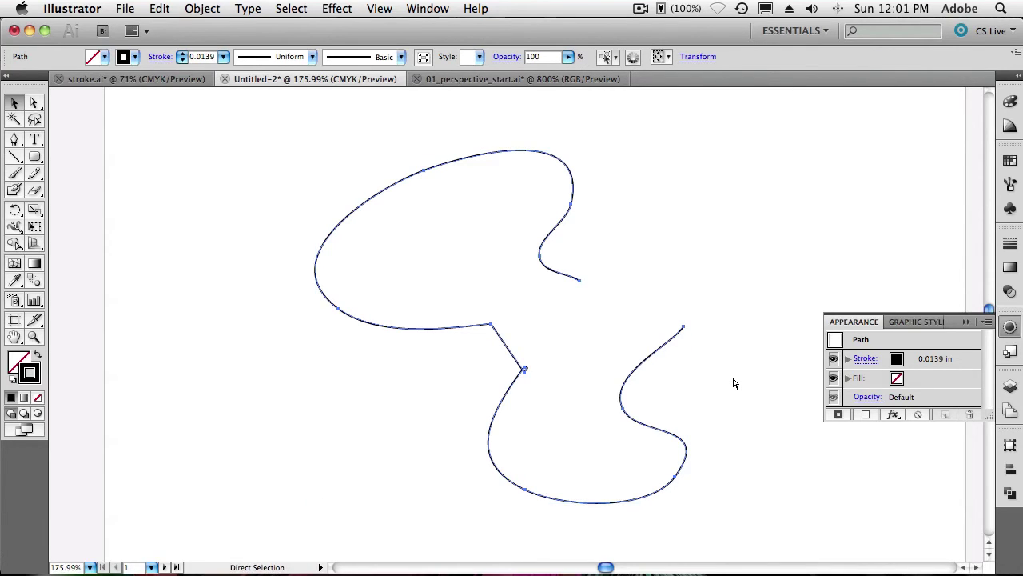
key(ctrl+j)
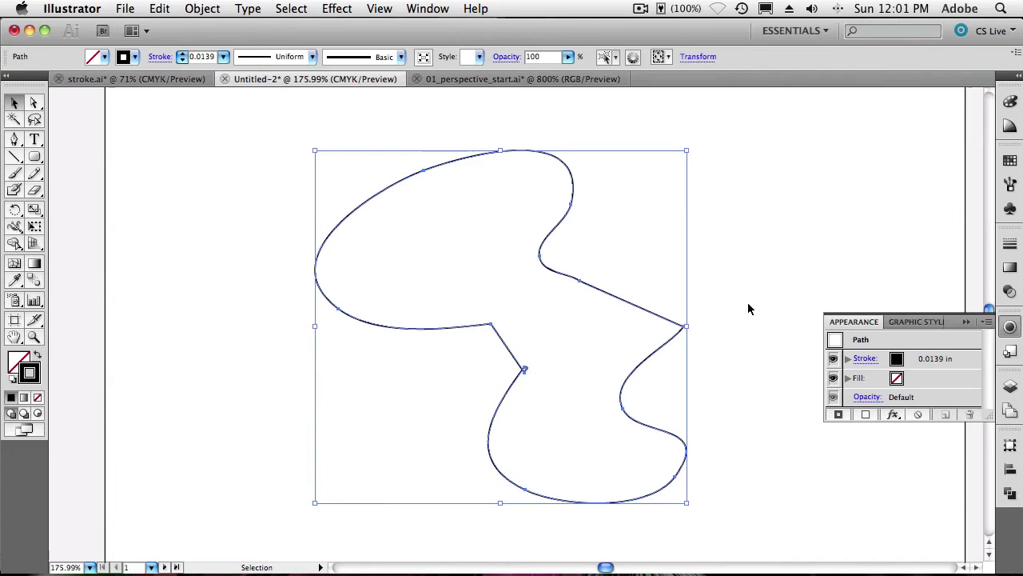
key(space)
drag(769, 271, 663, 484)
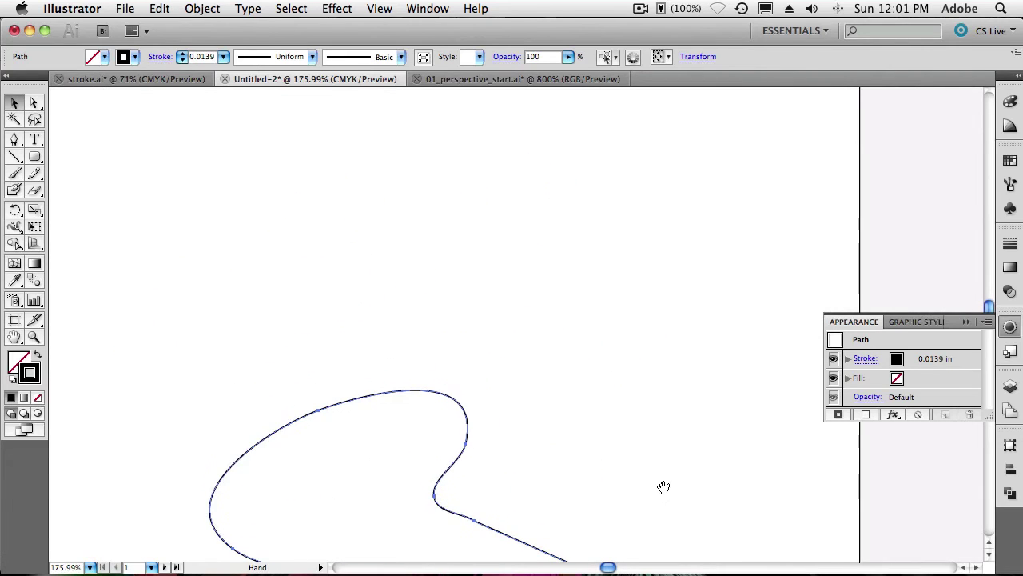
drag(592, 318, 637, 478)
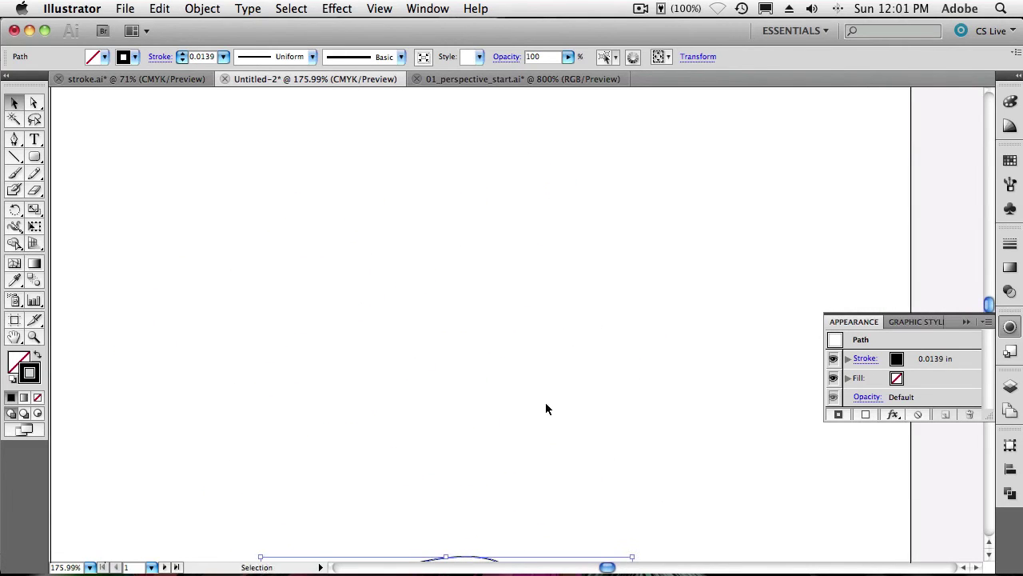
click(34, 157)
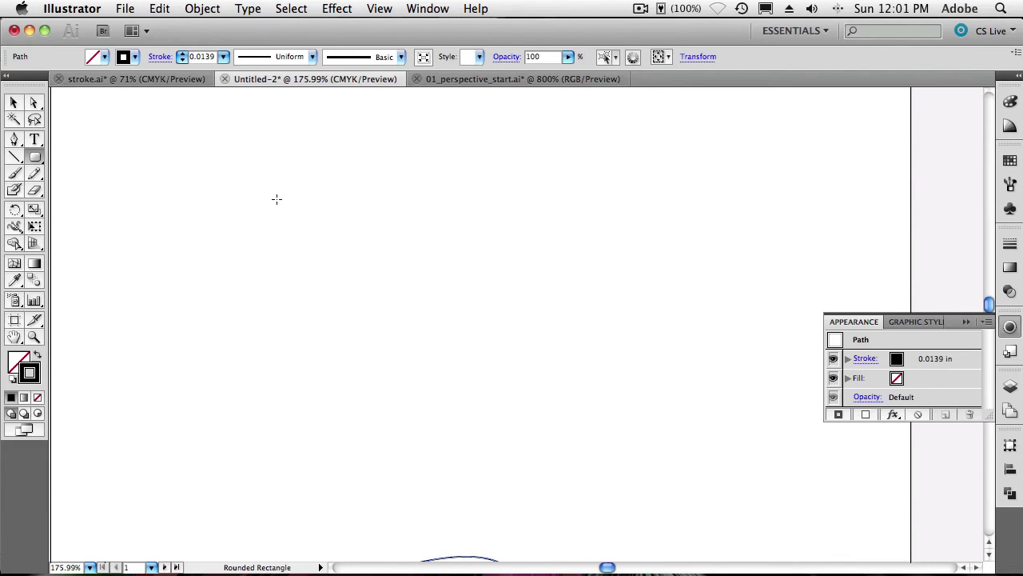
drag(277, 199, 439, 351)
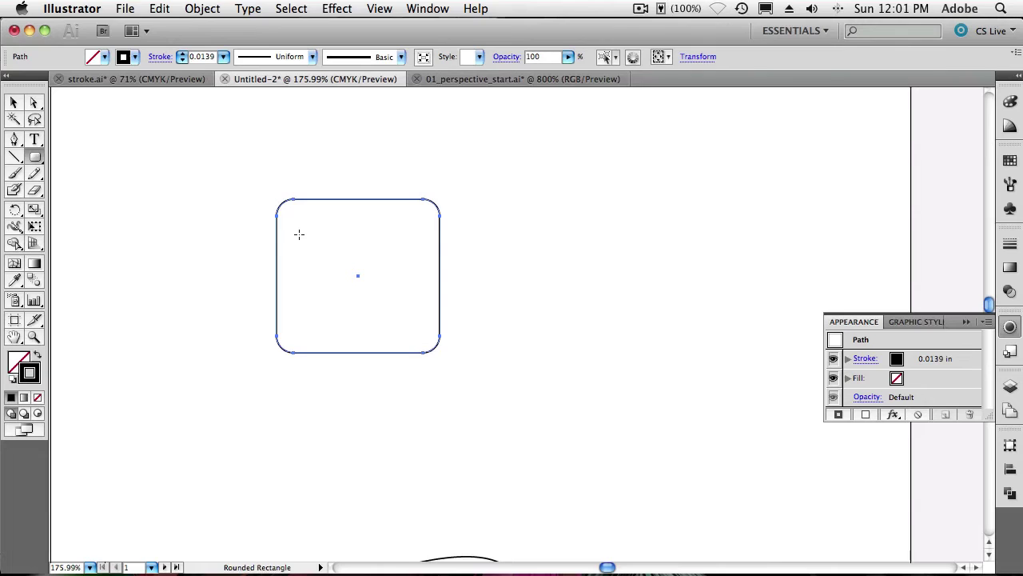
click(13, 102)
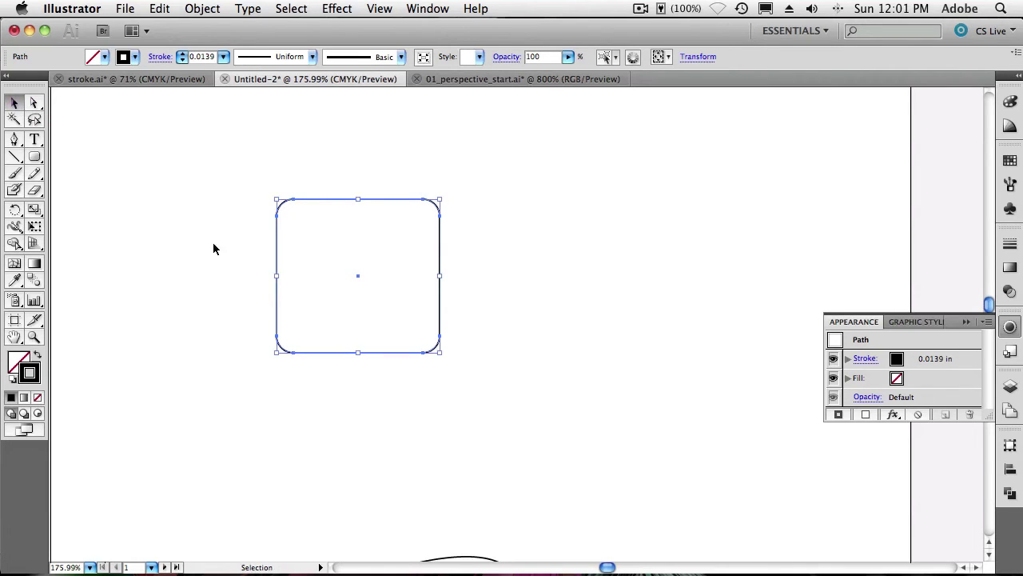
drag(438, 353, 538, 357)
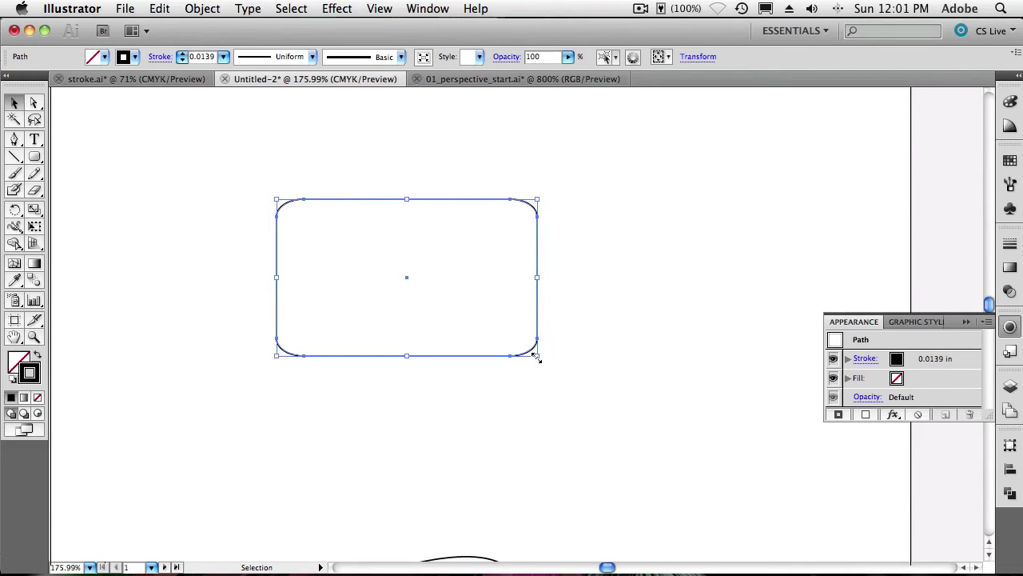
drag(536, 358, 709, 417)
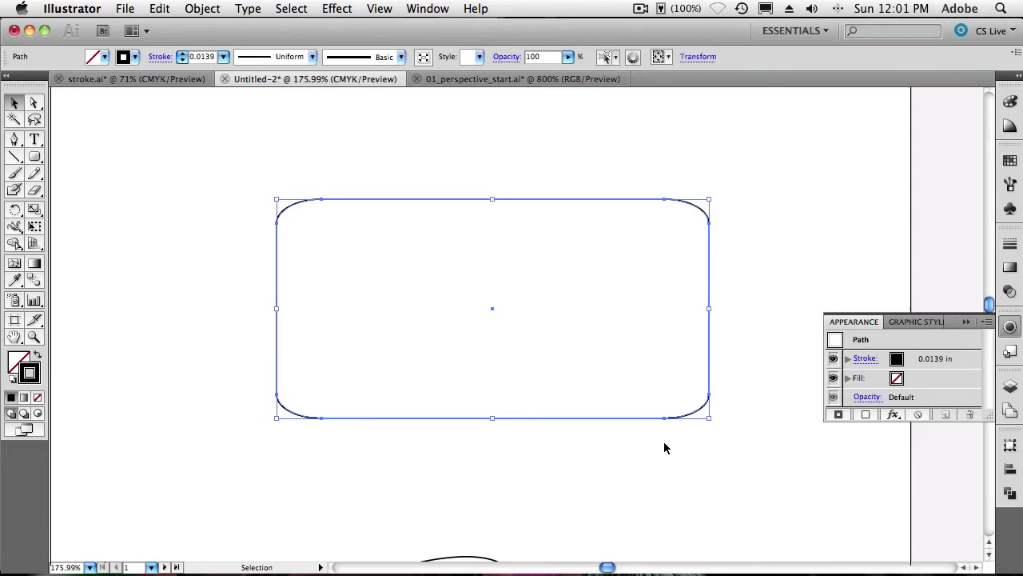
key(a)
key(ctrl+z)
key(ctrl+z)
key(ctrl+z)
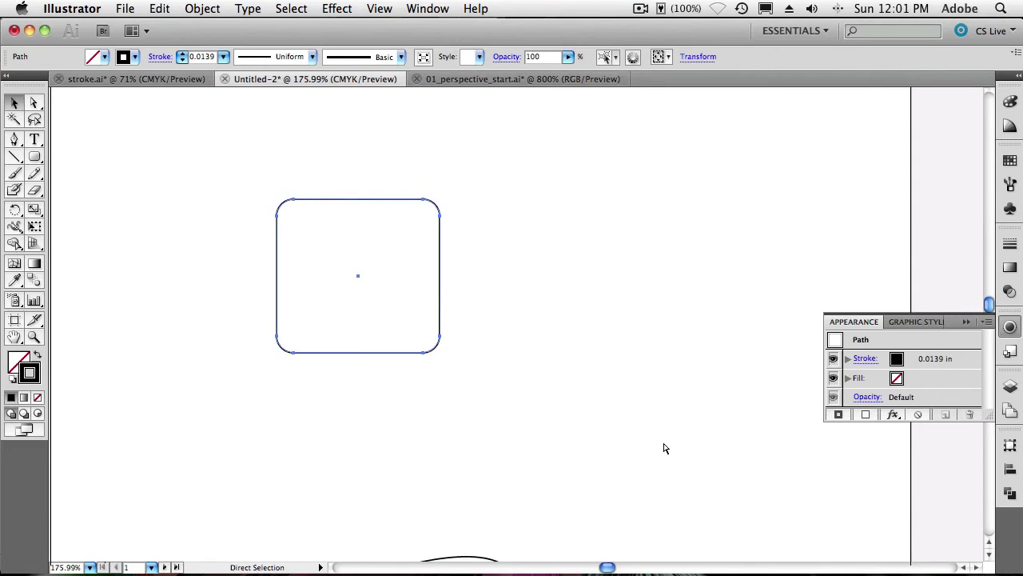
key(v)
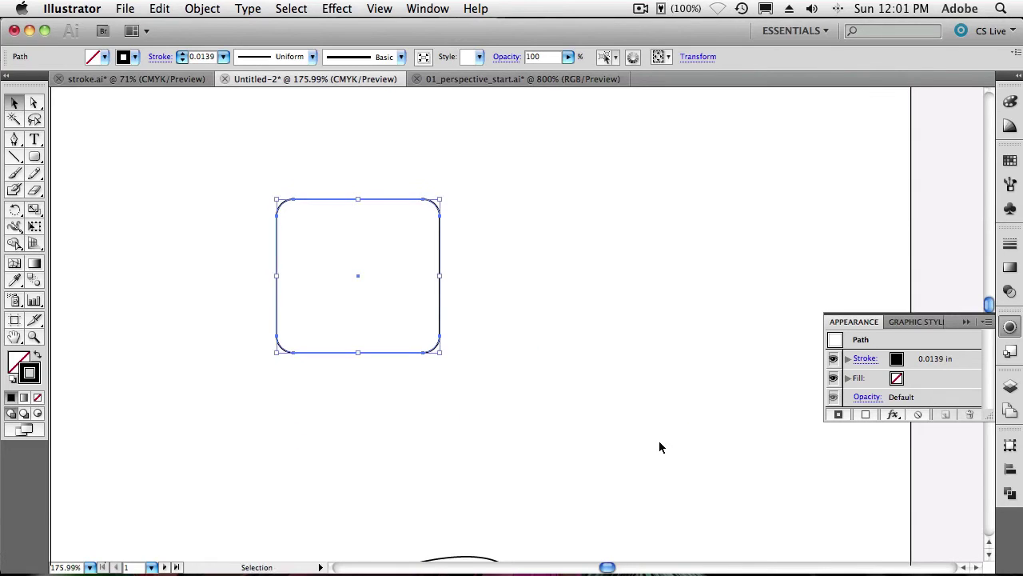
Save the rounded rectangle as a new symbol named 'rounded rec' with 9-slice guides enabled
click(1011, 208)
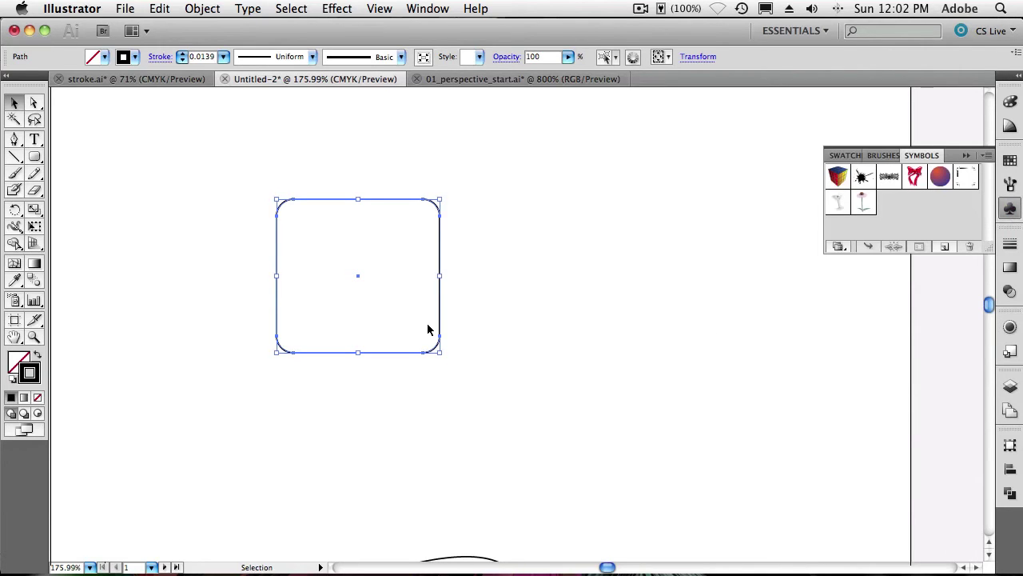
click(944, 248)
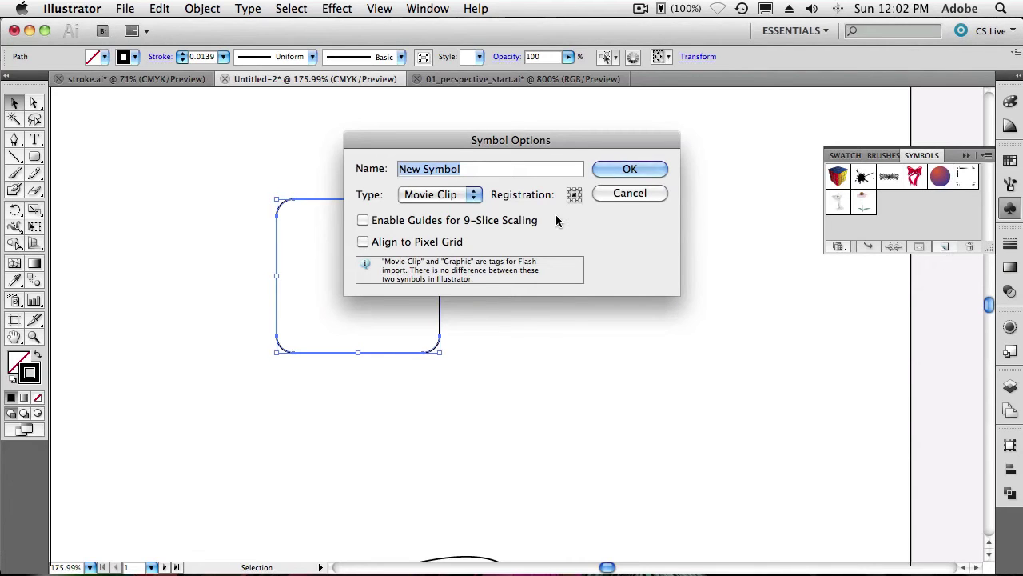
text(roud)
key(BackSpace)
text(nded re)
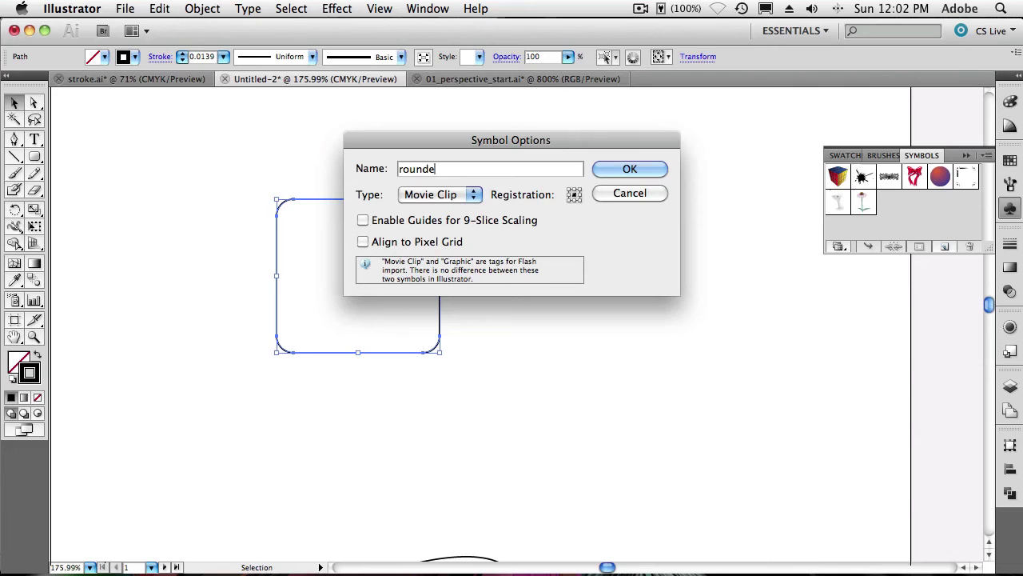
text(c)
click(415, 230)
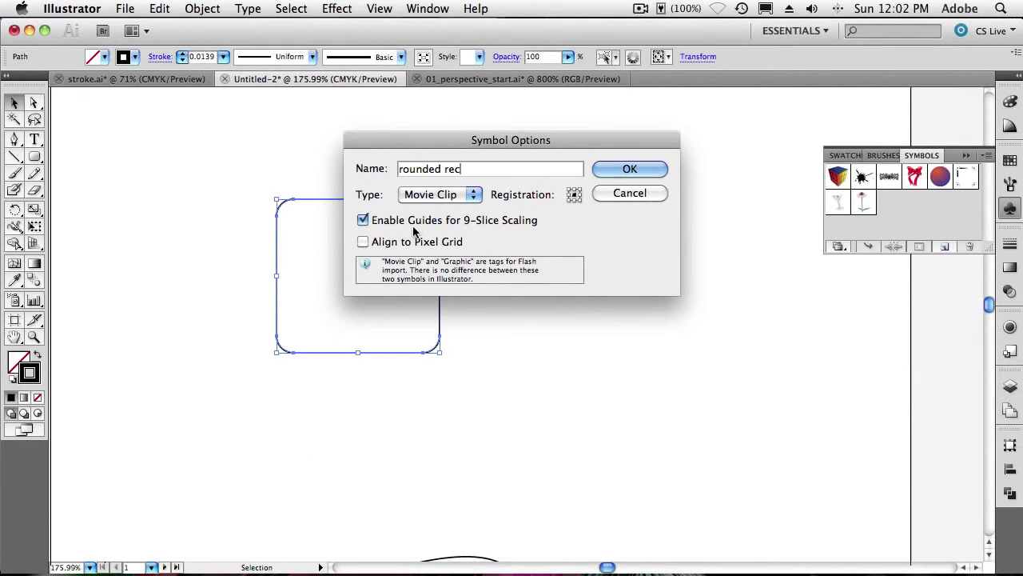
click(640, 170)
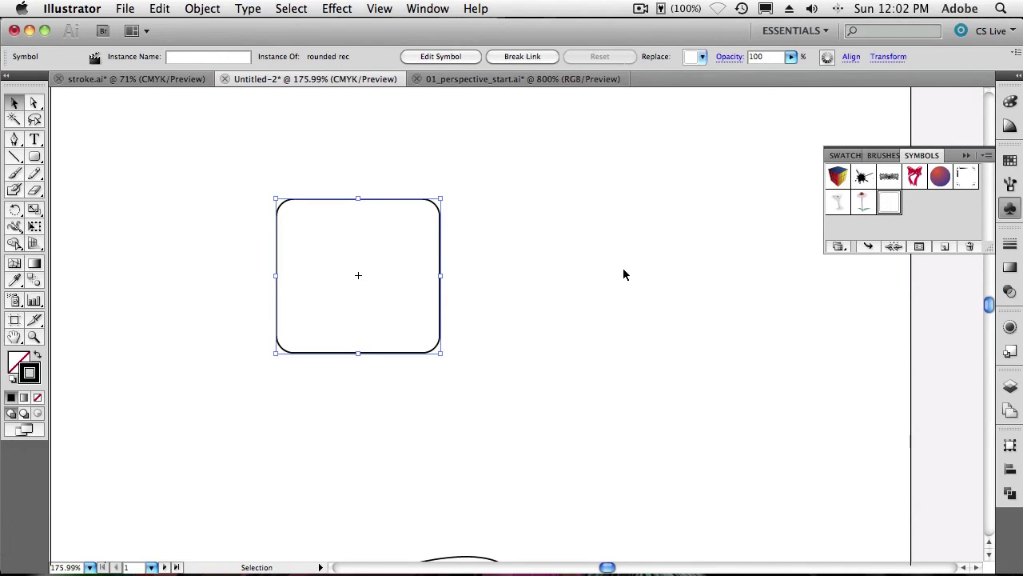
Delete the instance, move the rounded rec symbol's slice guides to its corner edges, then exit editing
key(Delete)
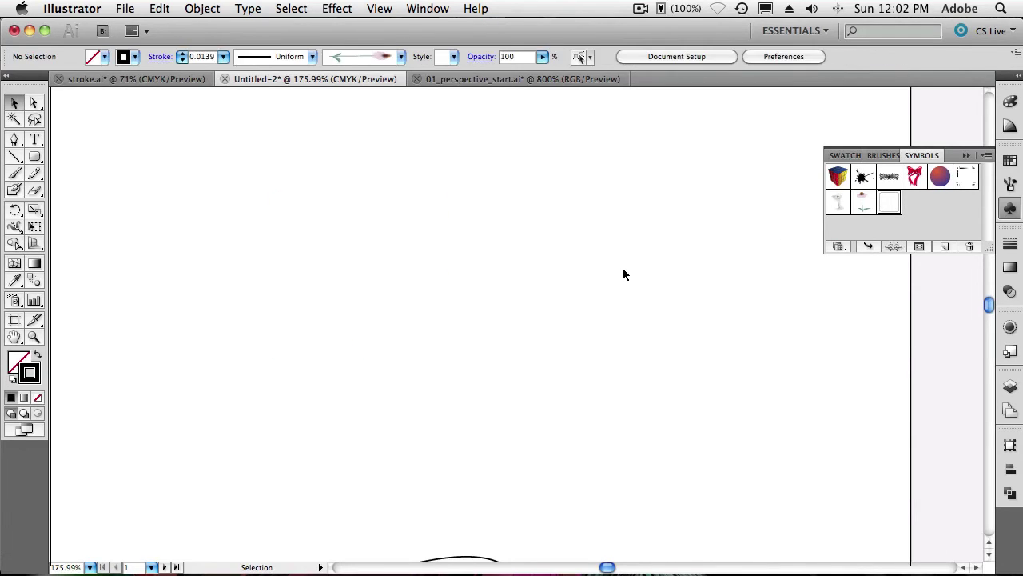
double_click(892, 205)
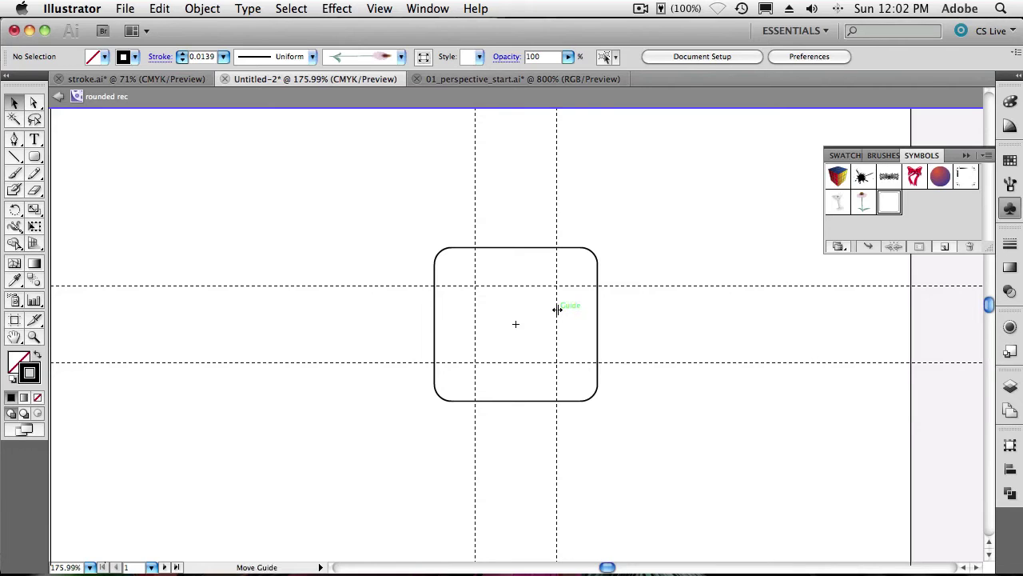
drag(558, 309, 589, 262)
drag(475, 334, 454, 336)
drag(503, 362, 505, 385)
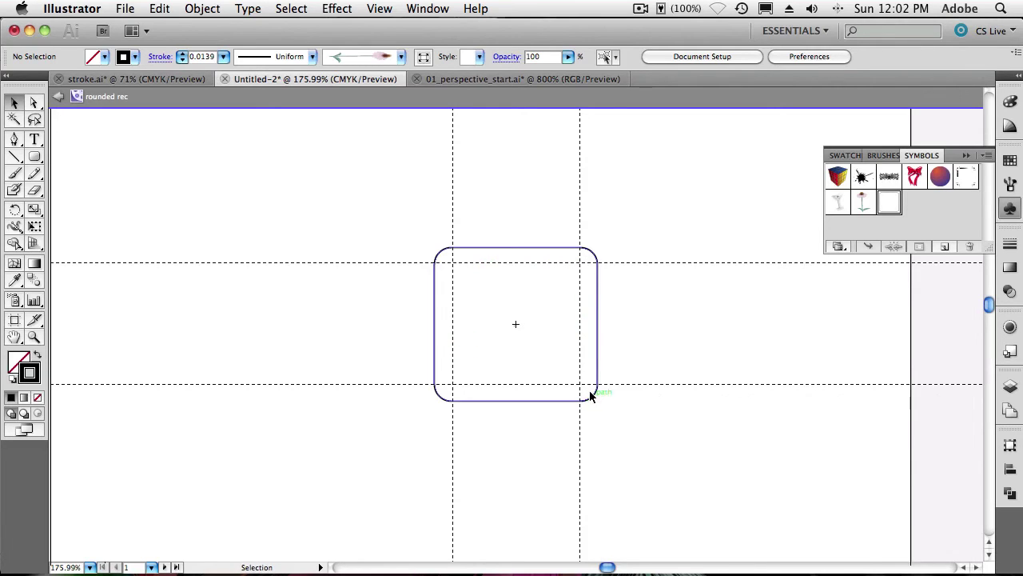
drag(680, 382, 681, 382)
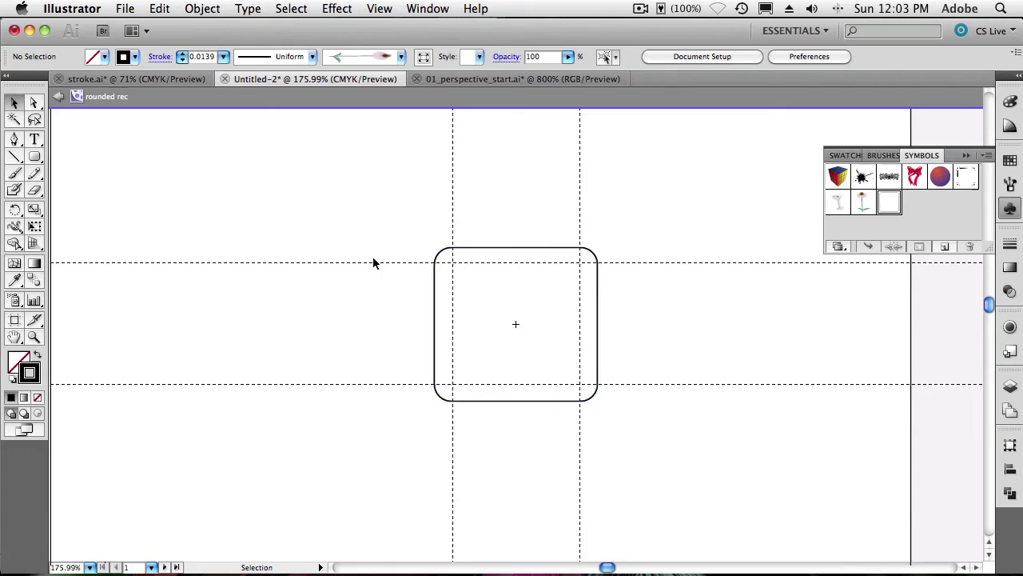
click(58, 96)
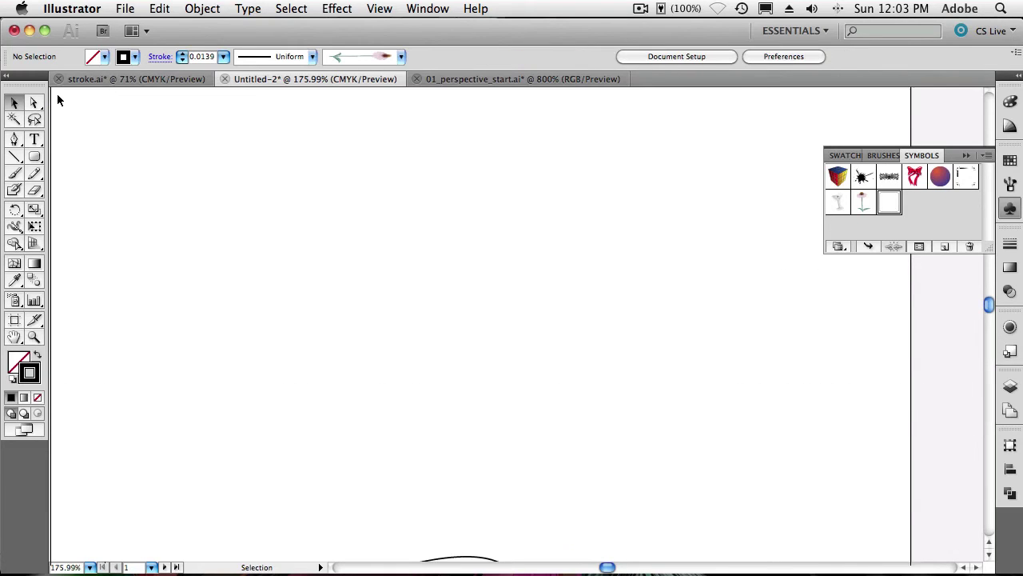
Drag a rounded rec instance onto the artboard and resize it, keeping its corners undistorted
drag(887, 203, 360, 243)
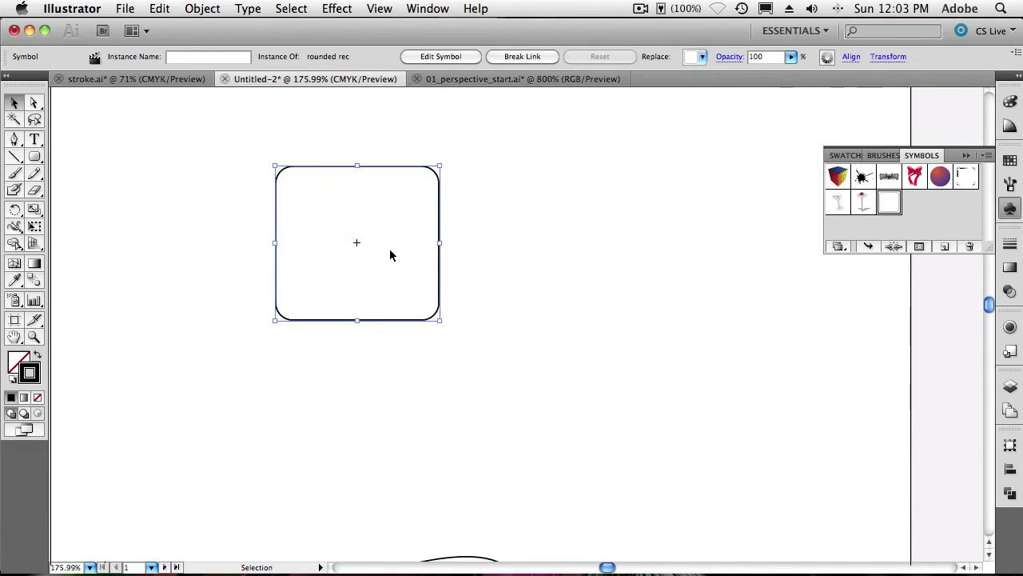
drag(438, 322, 404, 297)
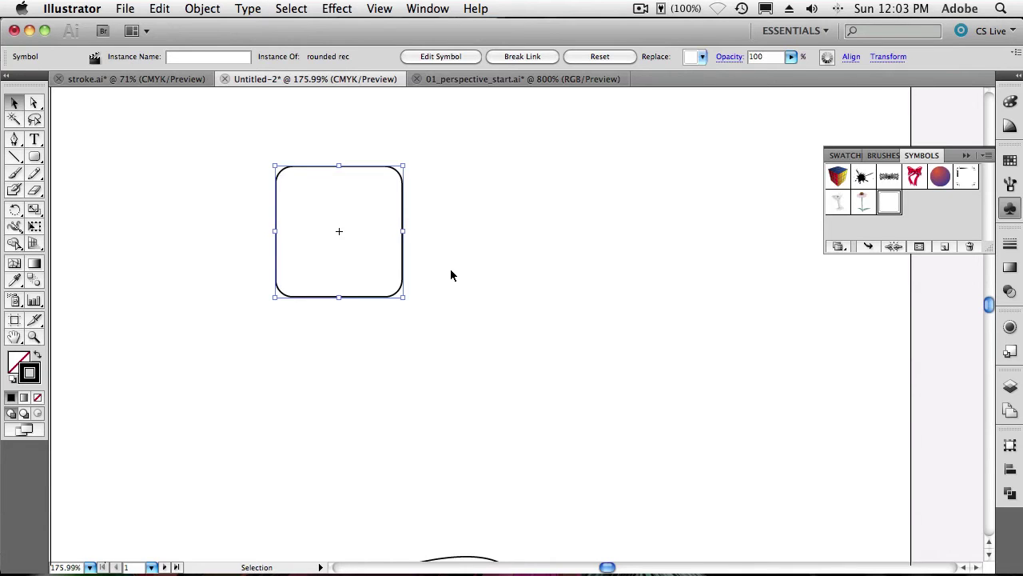
Zoom out with Cmd+0 and Cmd+- and scroll to bring all the artboards into view
key(super+0)
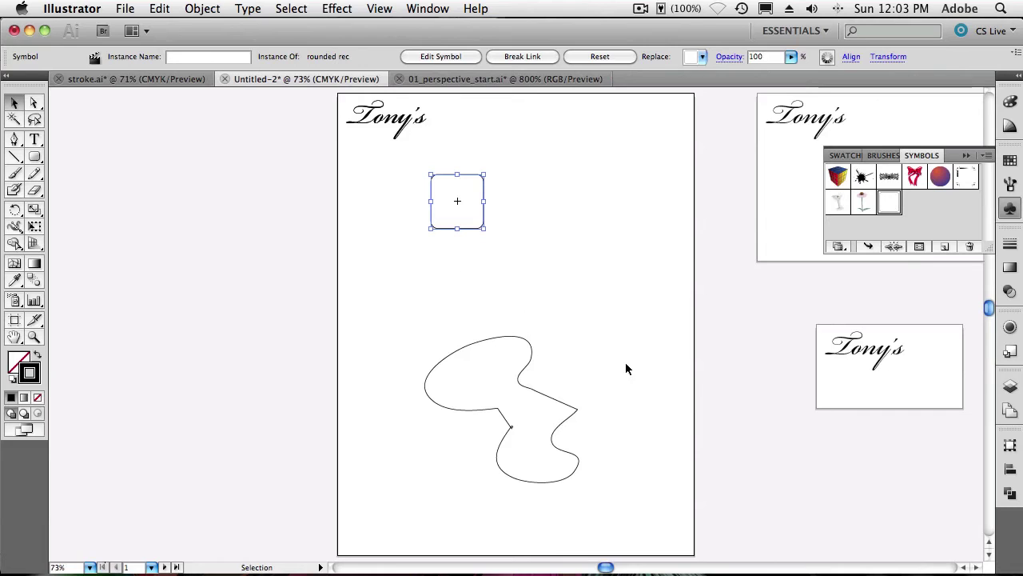
drag(606, 567, 622, 568)
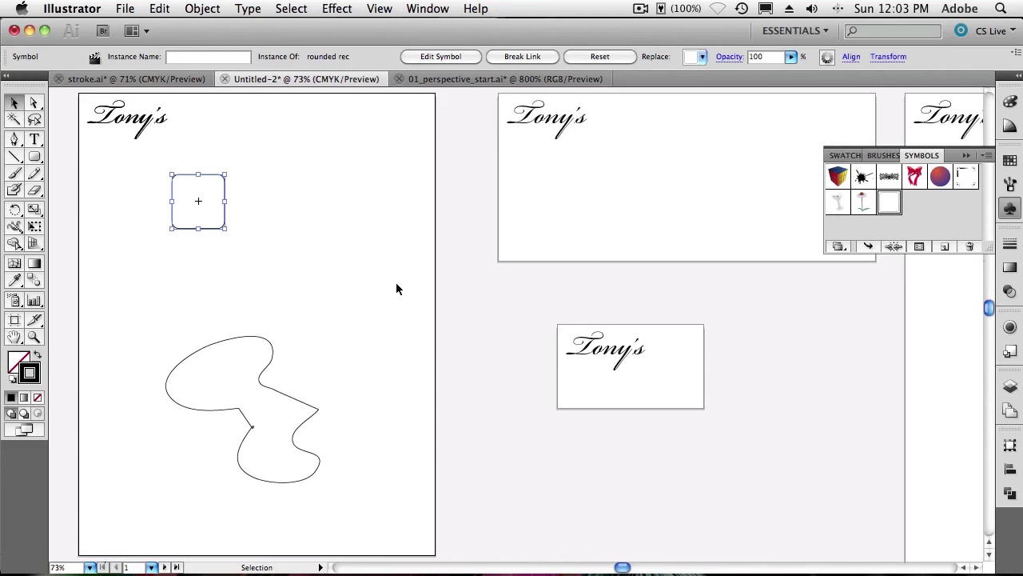
key(super+minus)
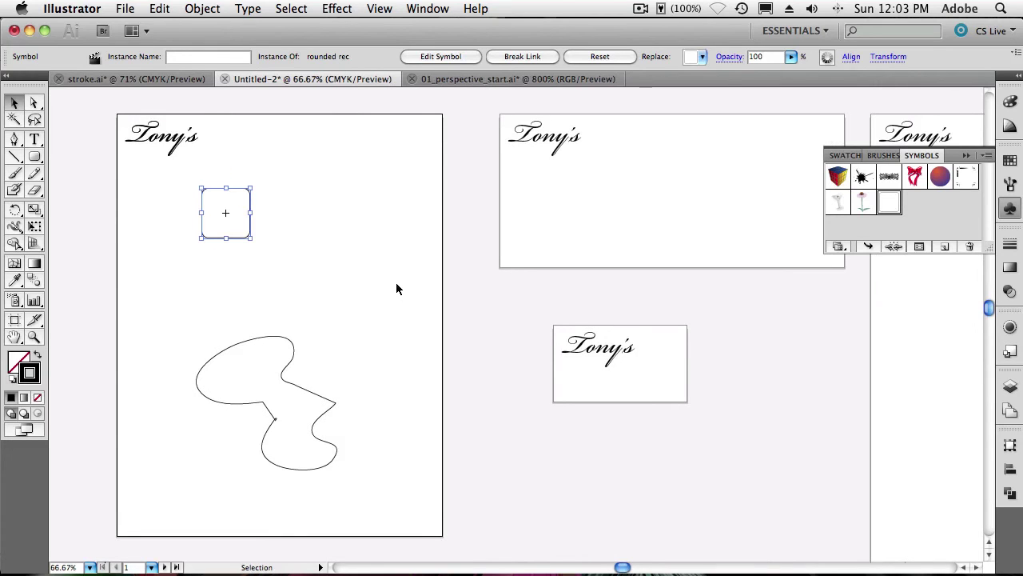
scroll(399, 269, left, 1)
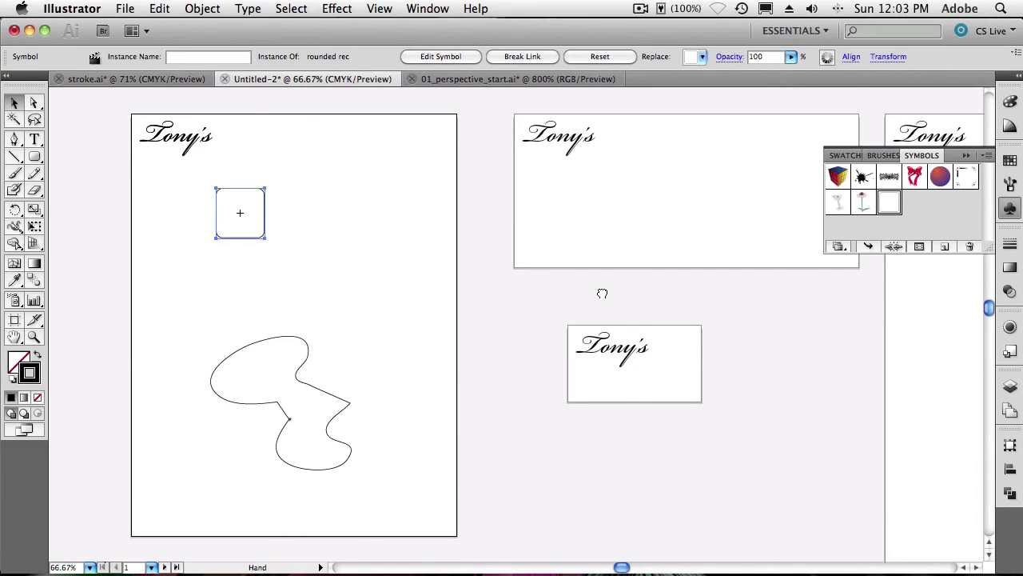
Pan the view, collapse the Symbols panel, and show the Artboards panel's four artboards
drag(601, 290, 526, 290)
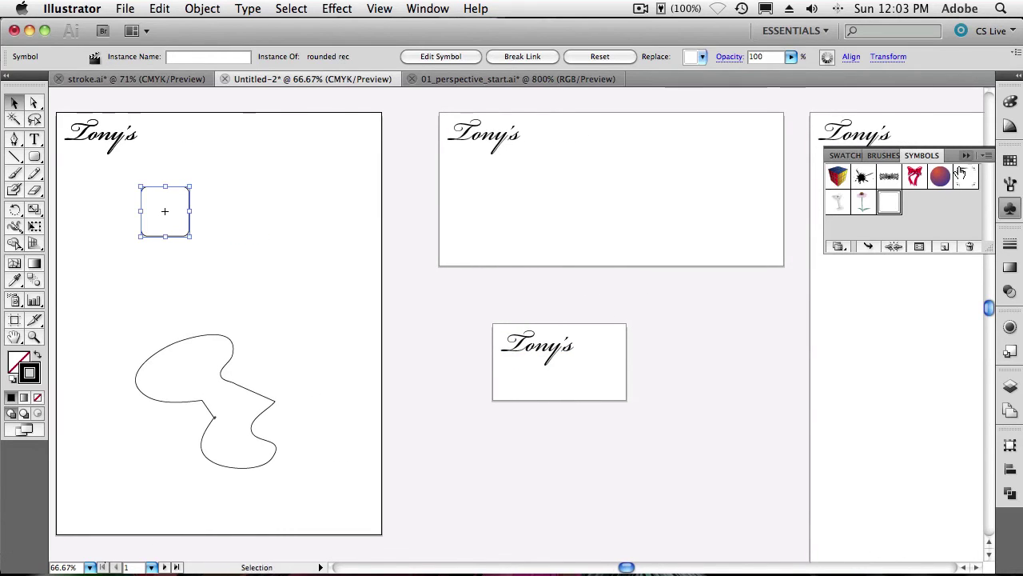
click(966, 155)
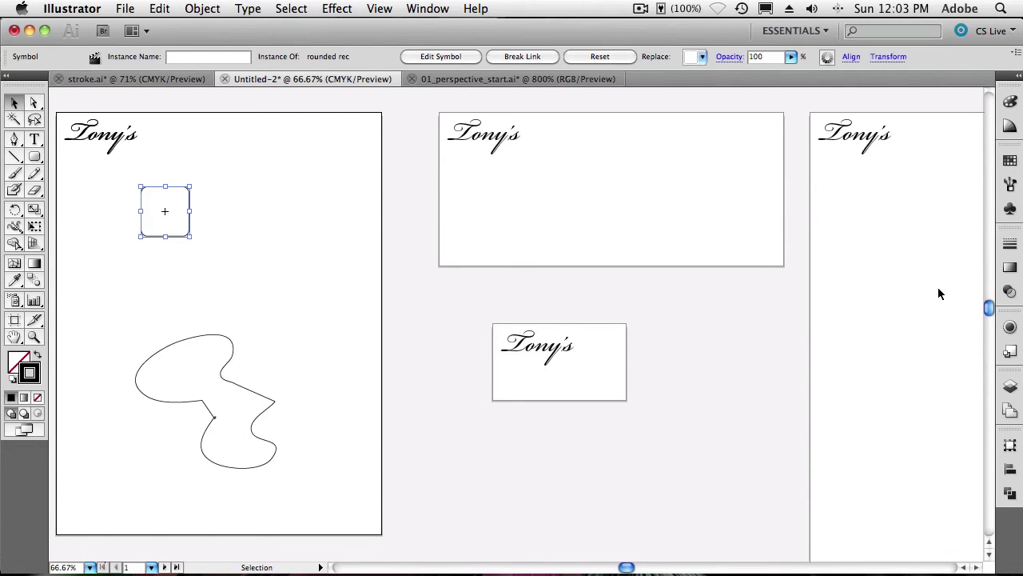
click(1009, 411)
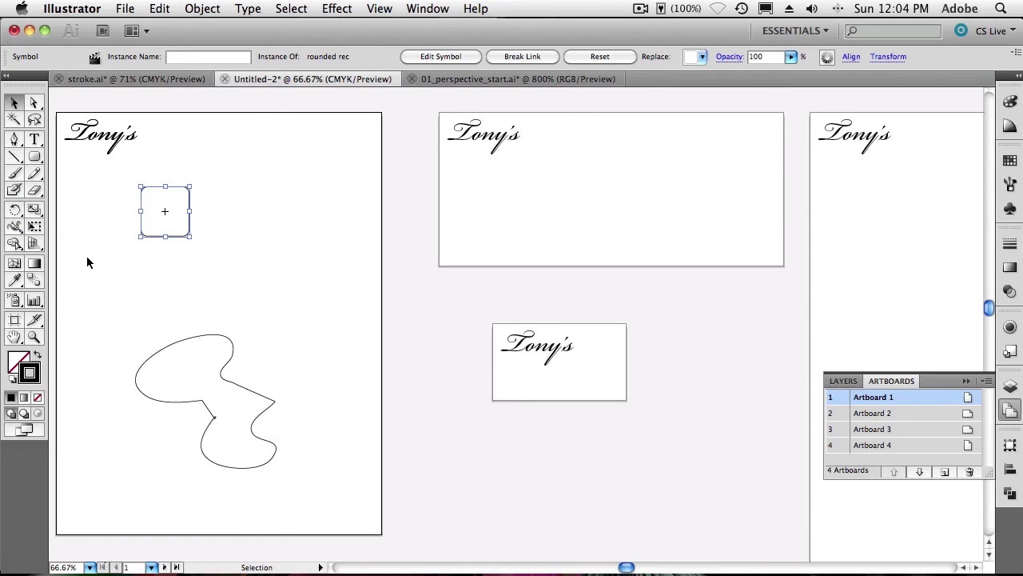
With the Artboard tool, rename the first two artboards Letterhead and Envelope
click(16, 324)
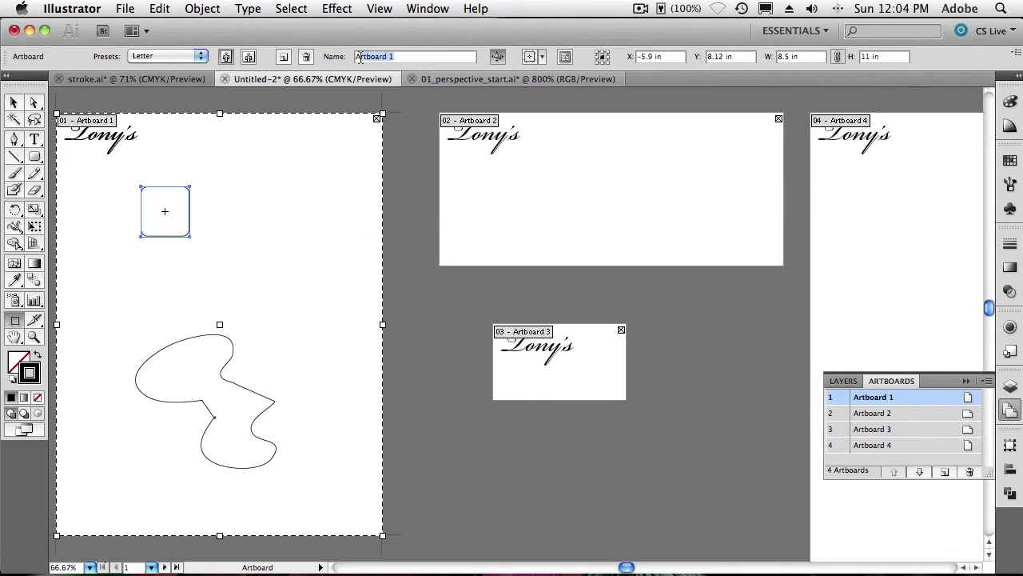
drag(404, 57, 353, 57)
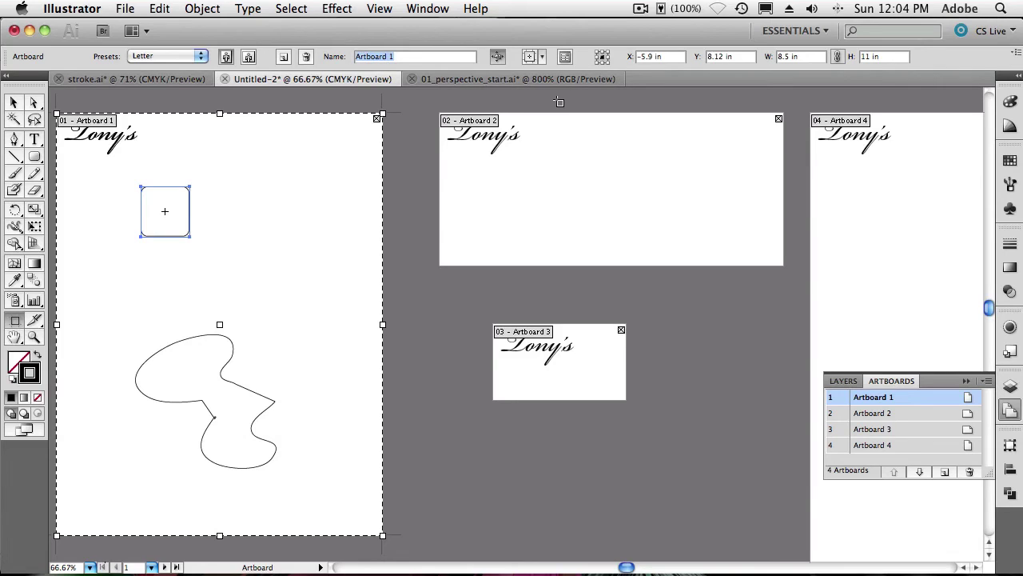
text(Letterhead)
key(Tab)
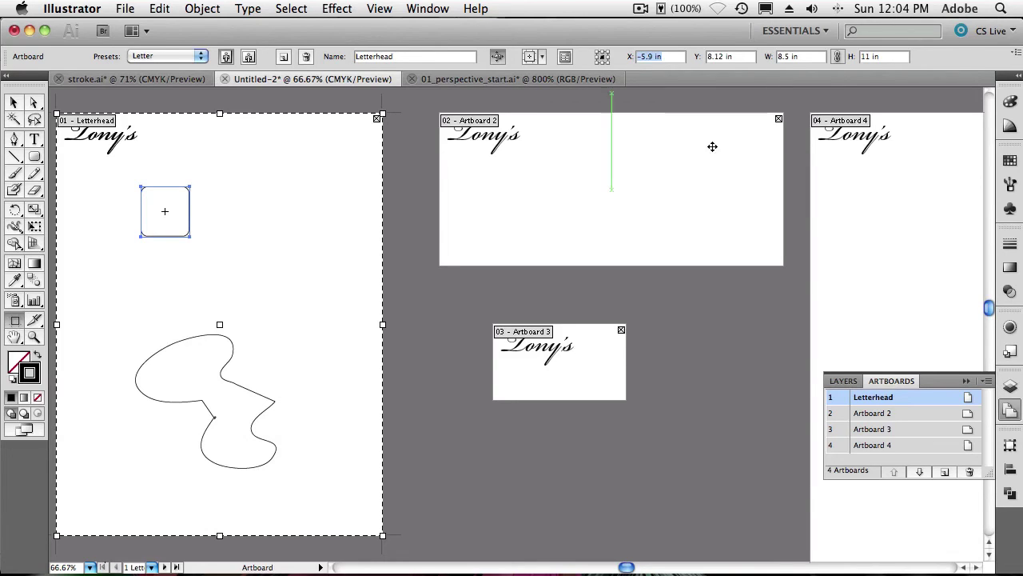
click(561, 236)
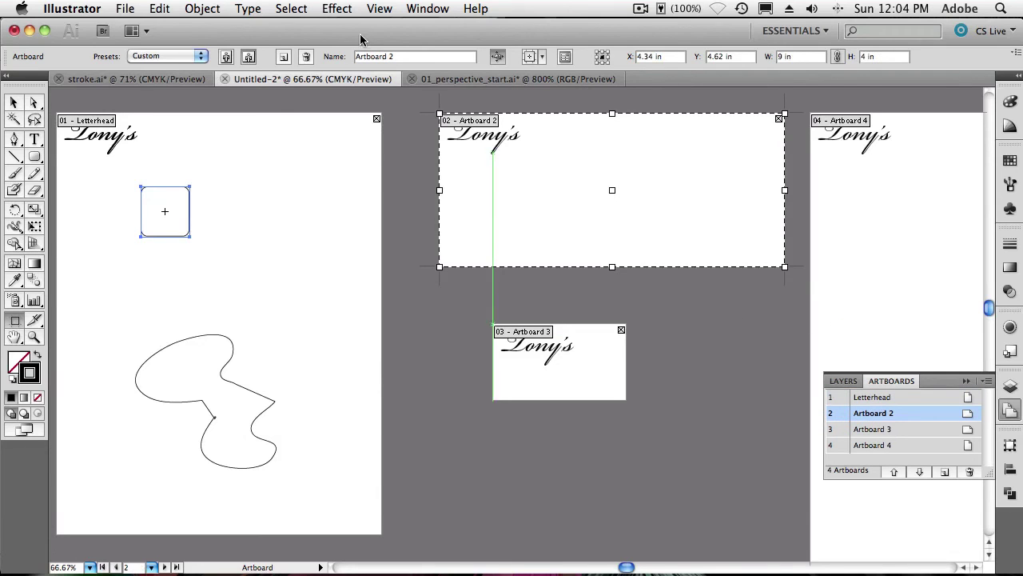
triple_click(386, 56)
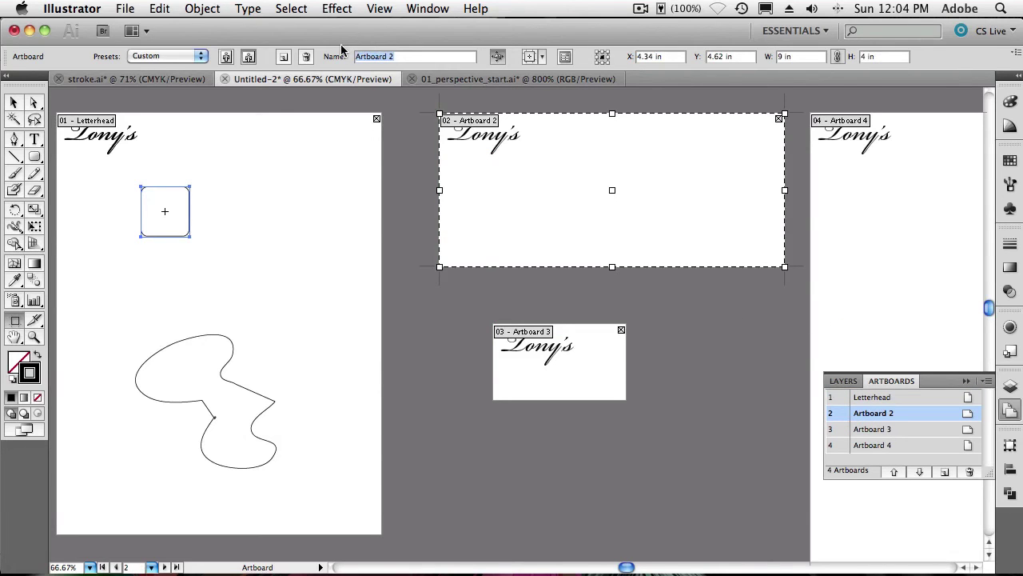
text(Envelope)
click(534, 352)
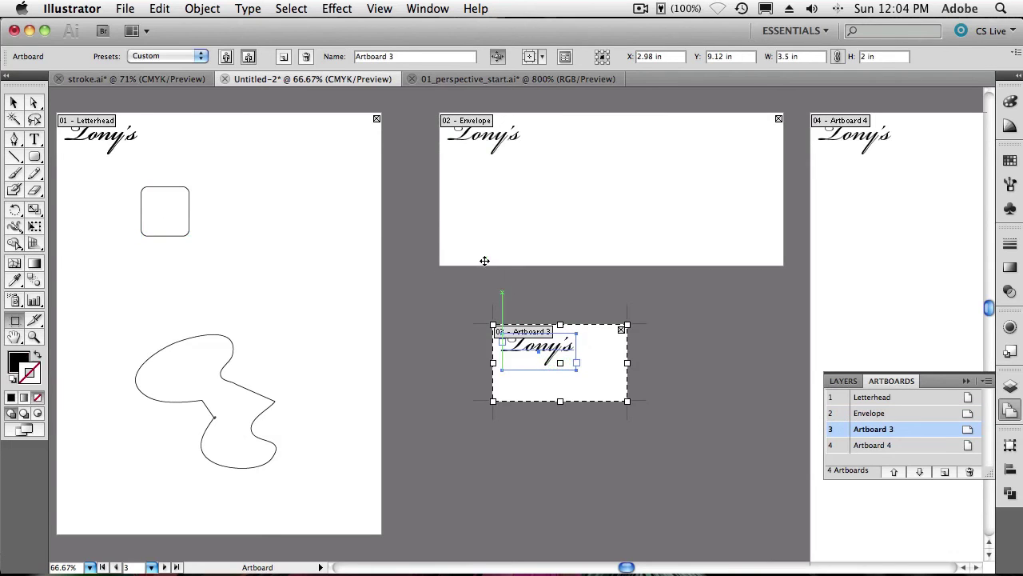
Rename the third and fourth artboards Business Card and Flyer
triple_click(398, 57)
text(Business Card)
click(879, 237)
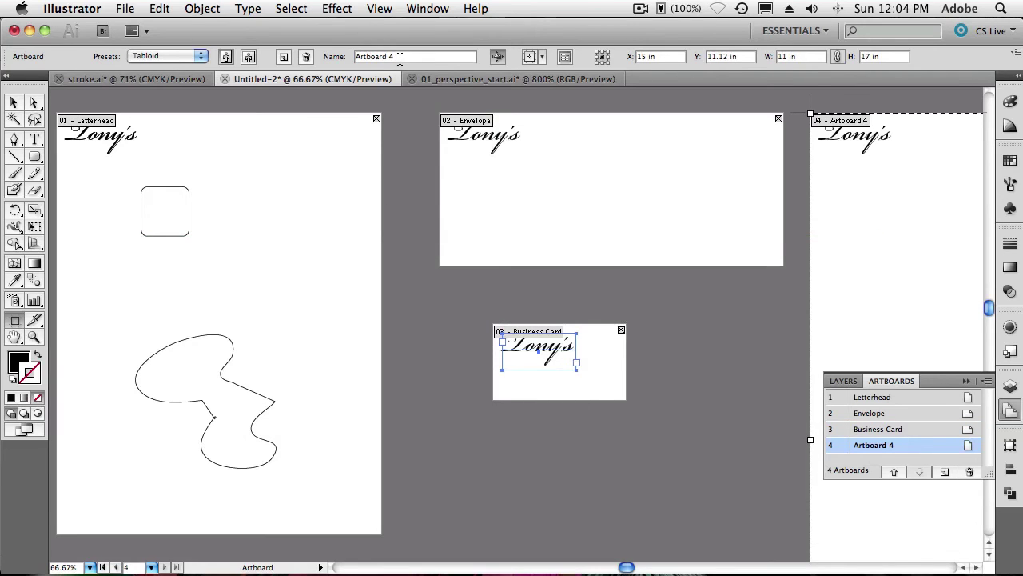
drag(400, 58, 352, 54)
text(04 - F)
text(lyer)
key(Tab)
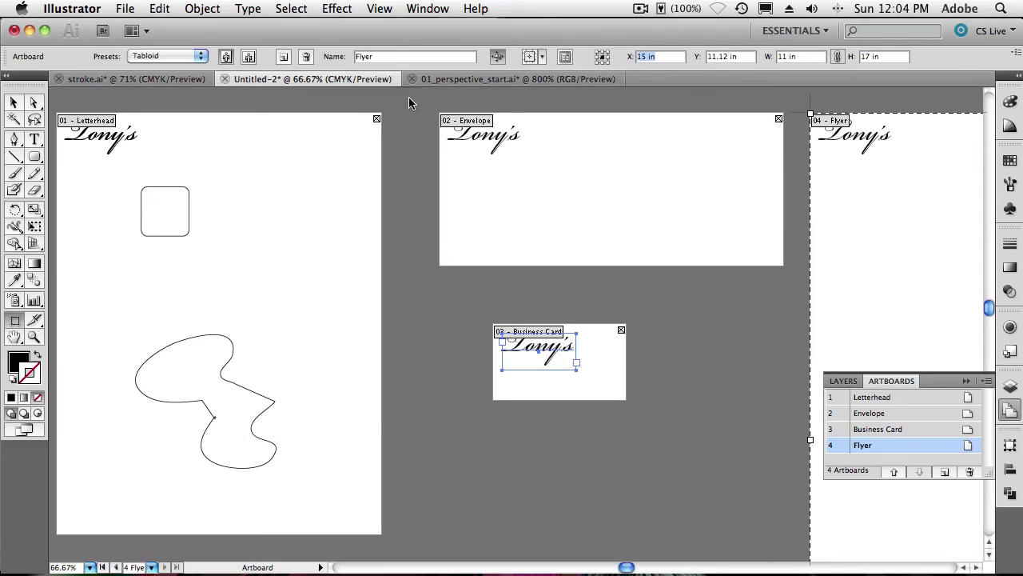
Move Business Card up to artboard 2, ahead of Envelope, in the Artboards panel
click(879, 431)
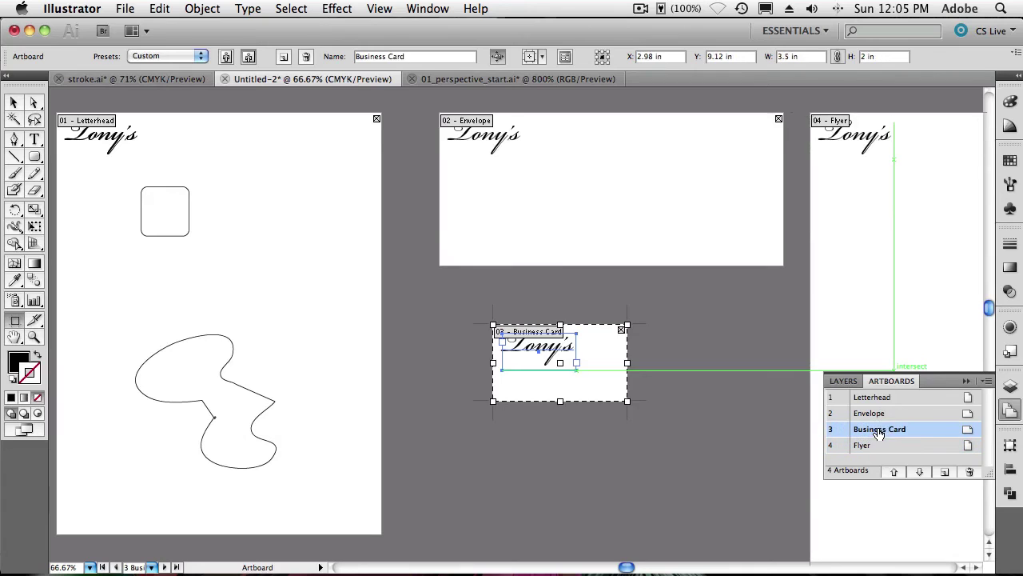
click(897, 474)
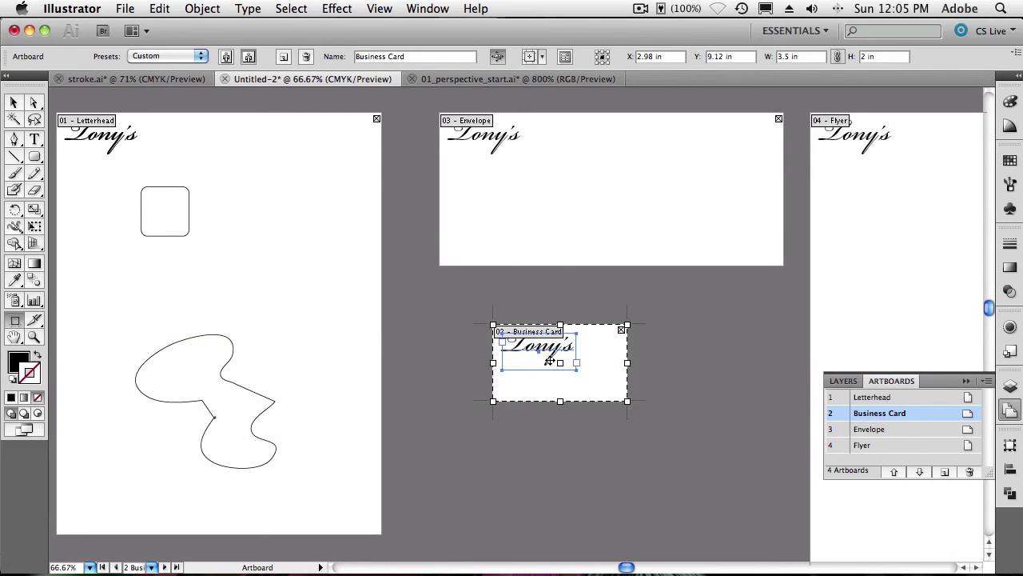
click(14, 102)
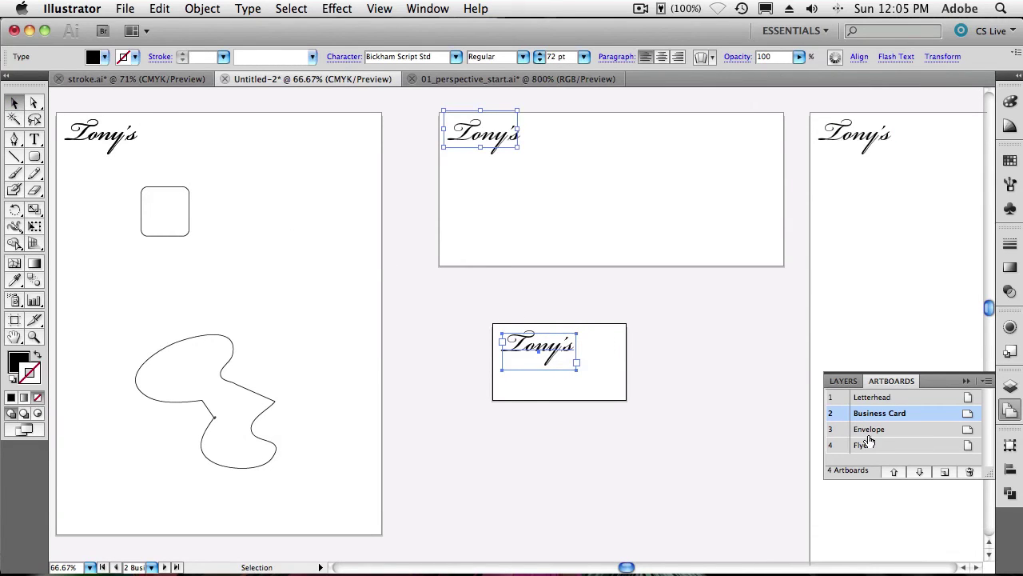
click(987, 384)
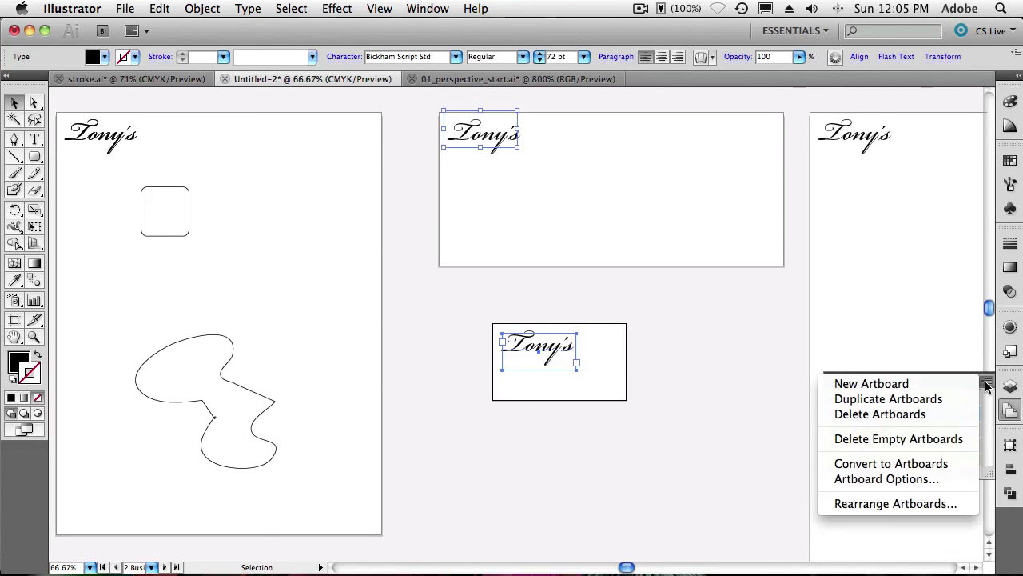
Rearrange the artboards into a Grid by Column layout of 2 rows with 0.28 in spacing
click(936, 504)
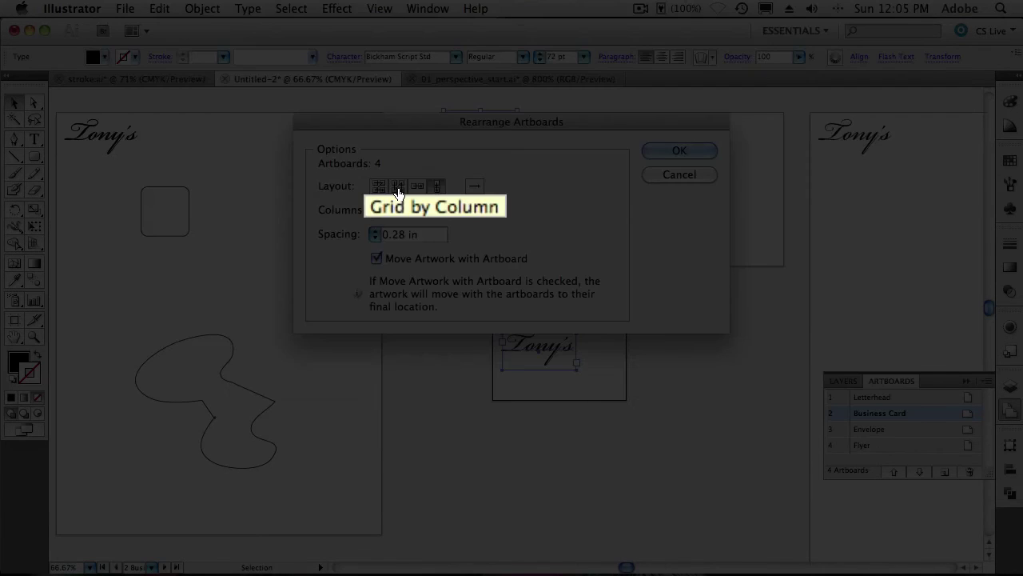
click(398, 191)
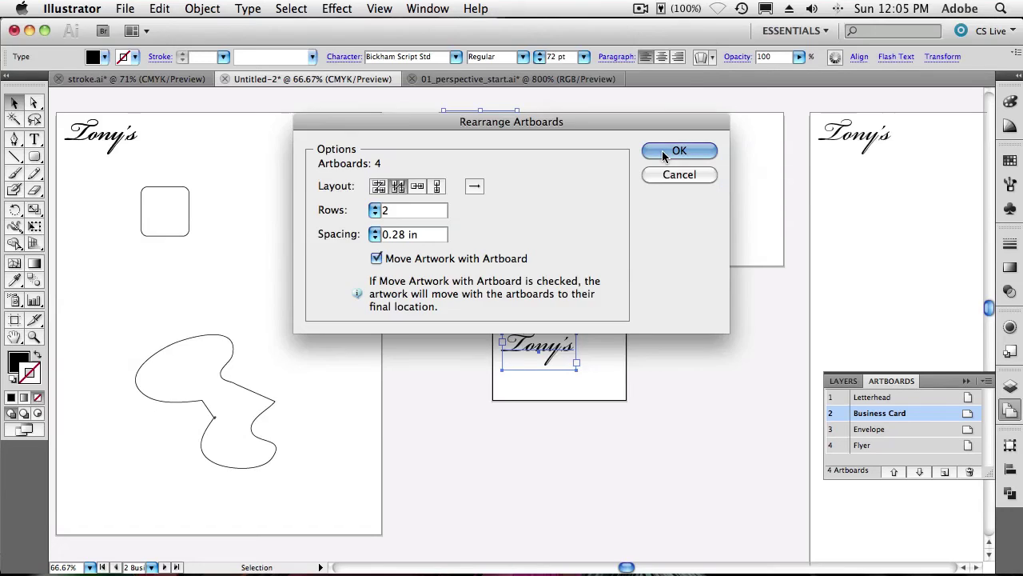
click(803, 80)
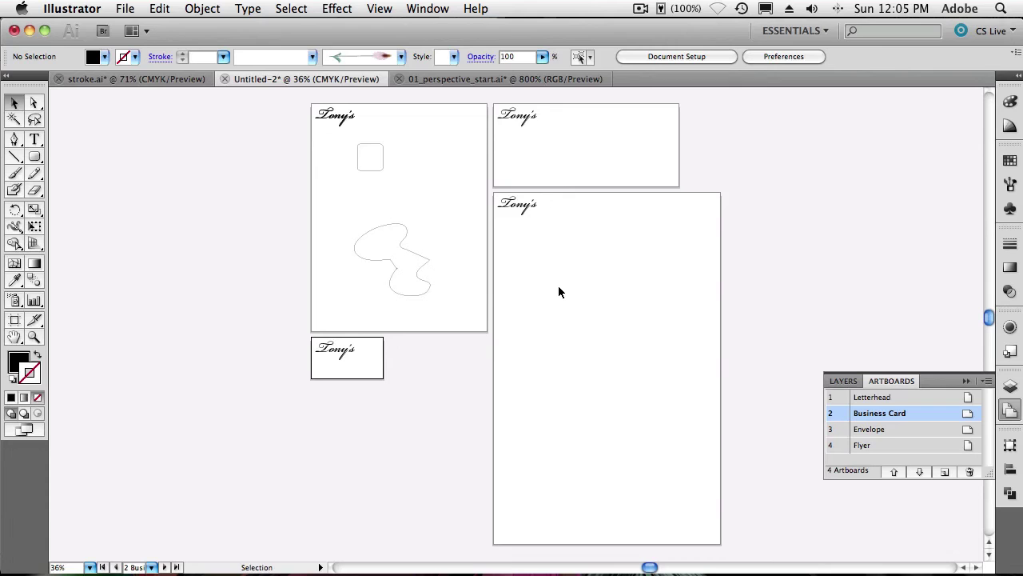
Zoom in on the Business Card artboard area and choose the flower brush Art Brush 1
key(z)
drag(521, 249, 655, 381)
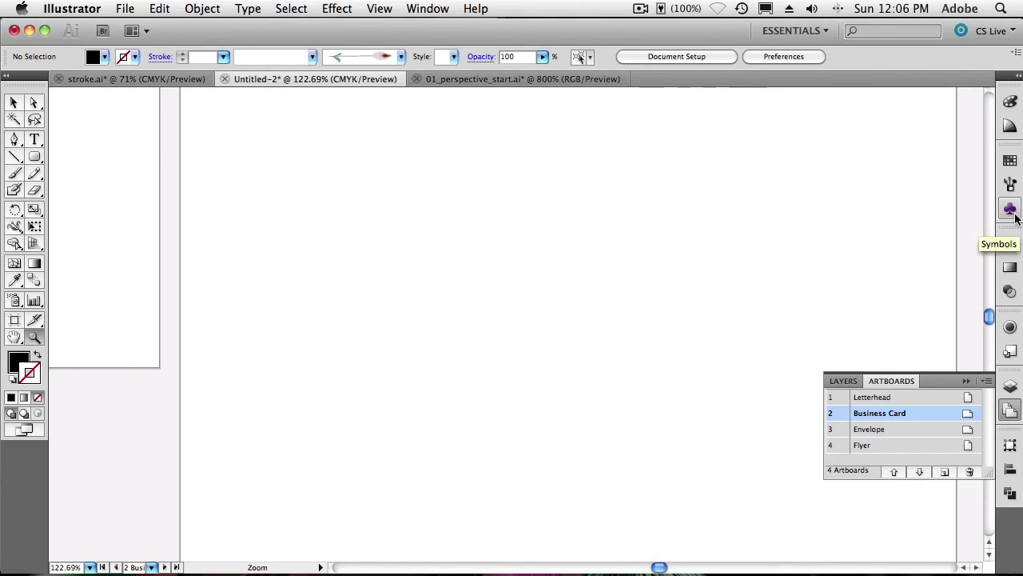
click(1010, 185)
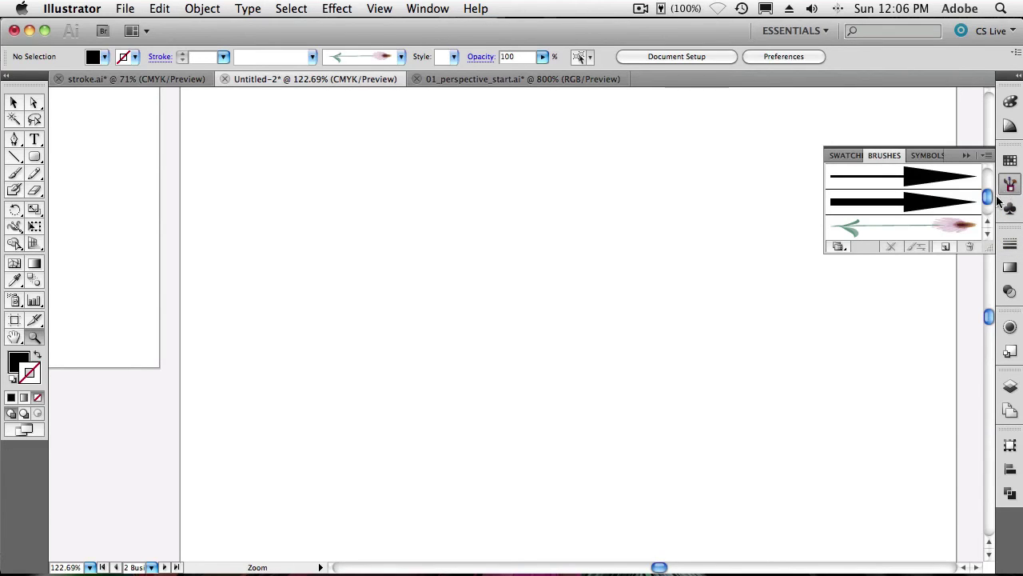
click(899, 231)
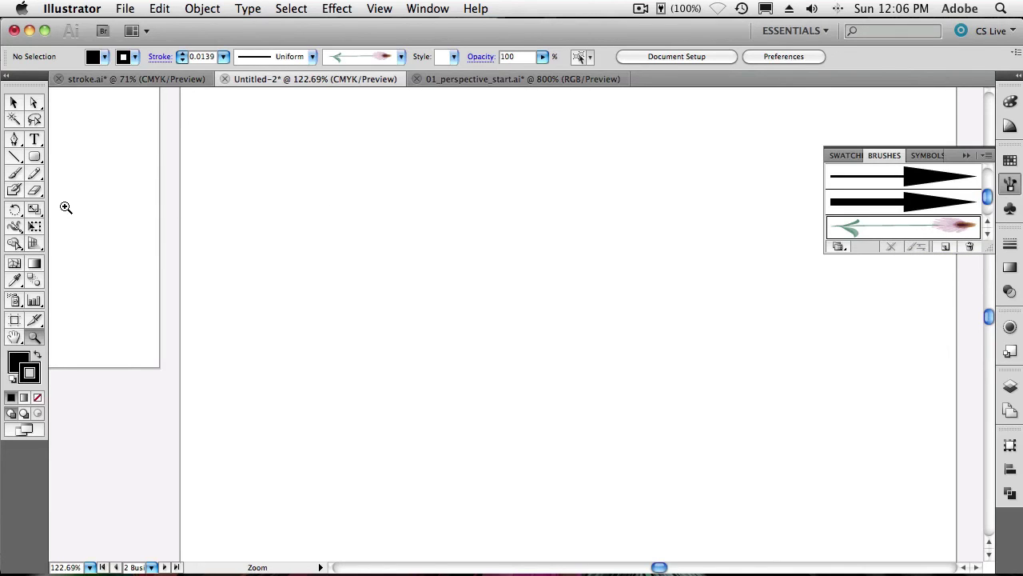
With the Paintbrush, paint four Art Brush 1 flowers of increasing height, up to near the top
click(14, 173)
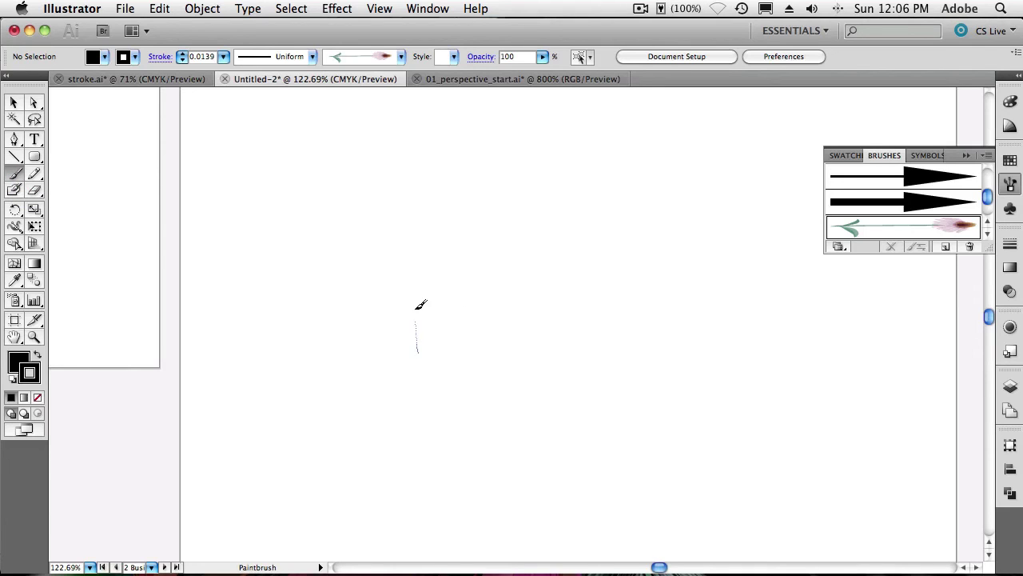
drag(420, 305, 417, 263)
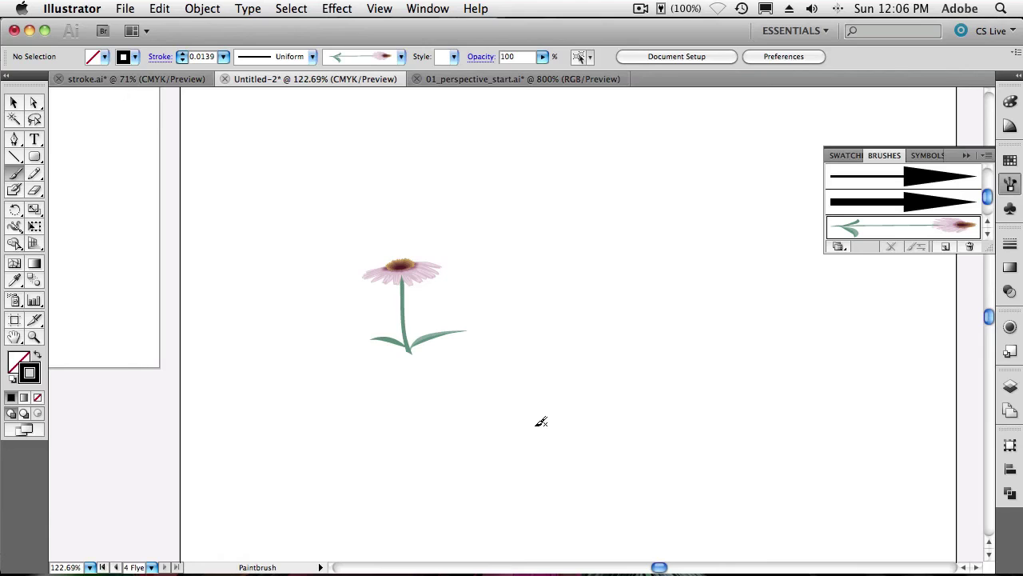
drag(533, 281, 533, 281)
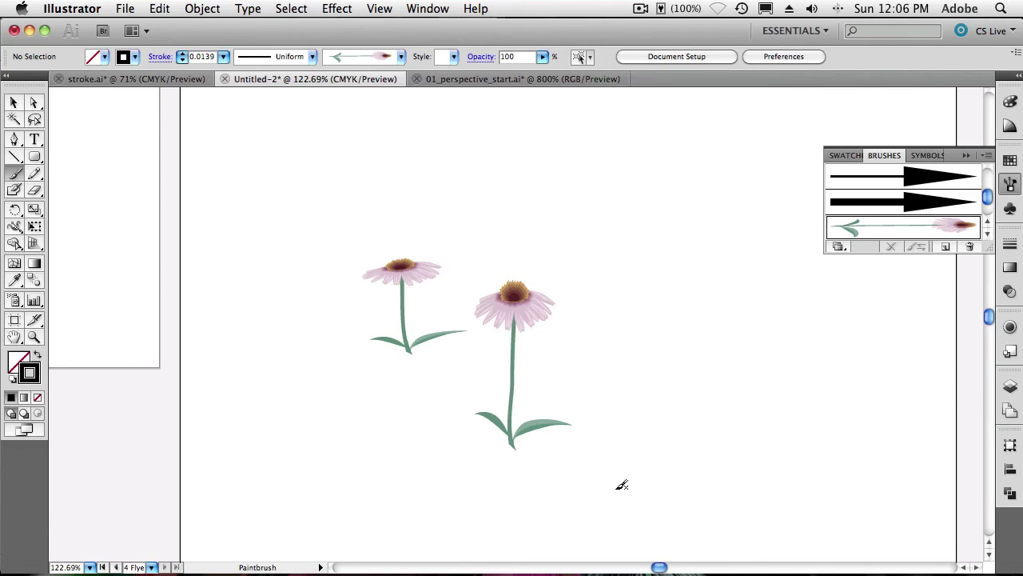
drag(628, 364, 624, 147)
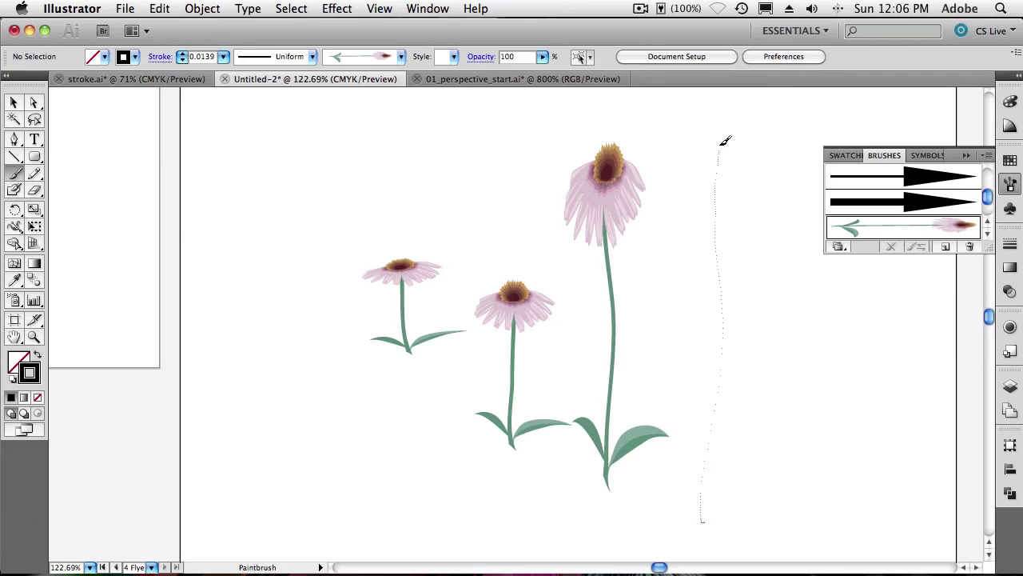
drag(725, 141, 725, 141)
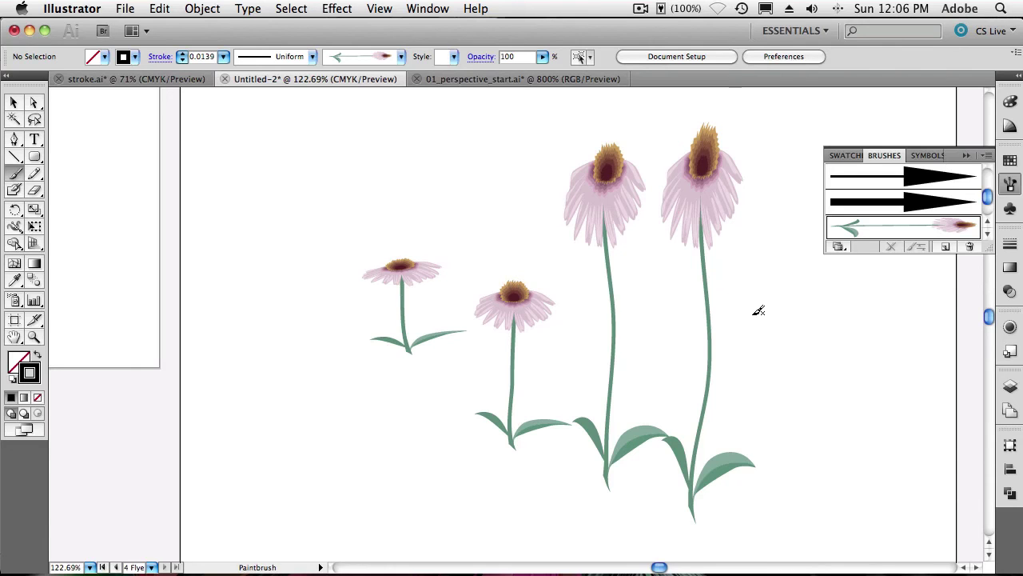
Set Art Brush 1 to Stretch Between Guides, upper guide below the flower head, and apply to existing strokes
double_click(883, 233)
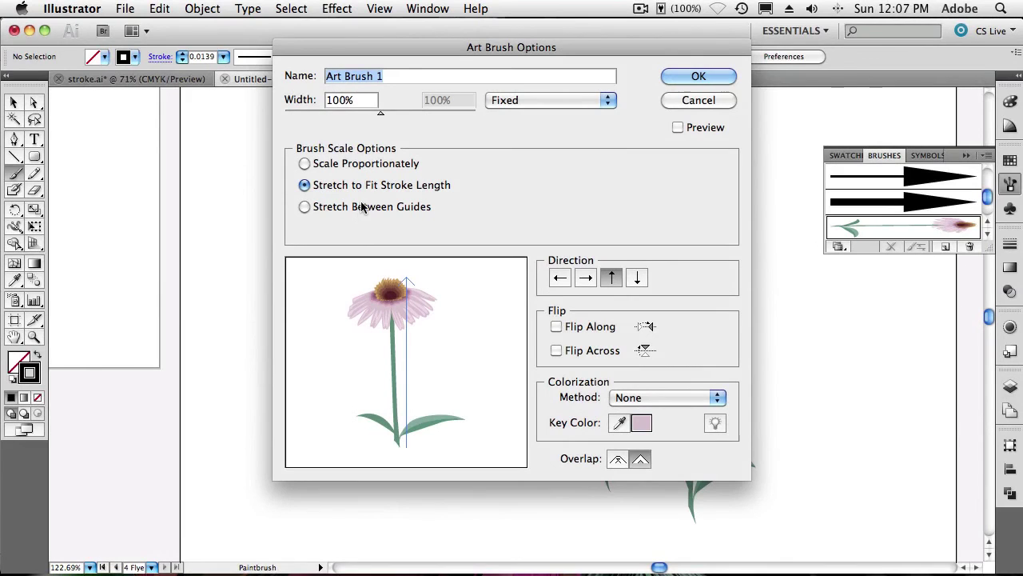
click(361, 205)
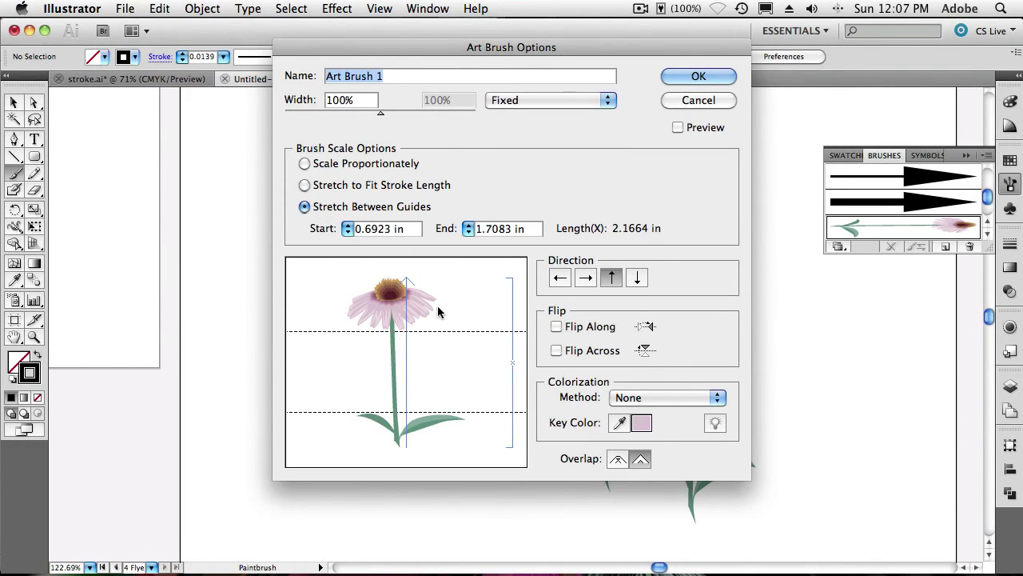
mouse_move(431, 329)
mouse_down()
mouse_move(439, 364)
mouse_move(437, 335)
mouse_up()
click(698, 76)
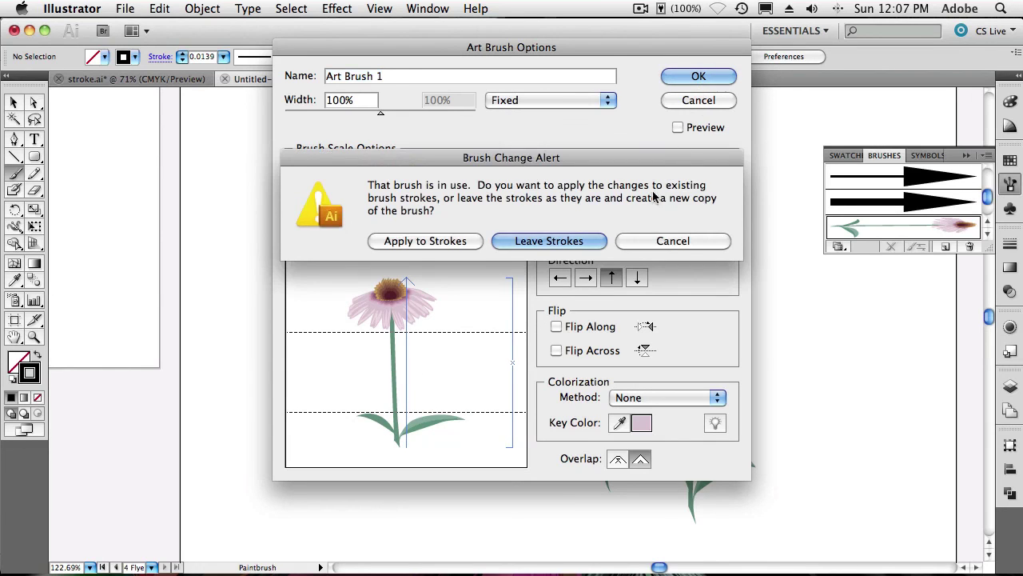
click(435, 243)
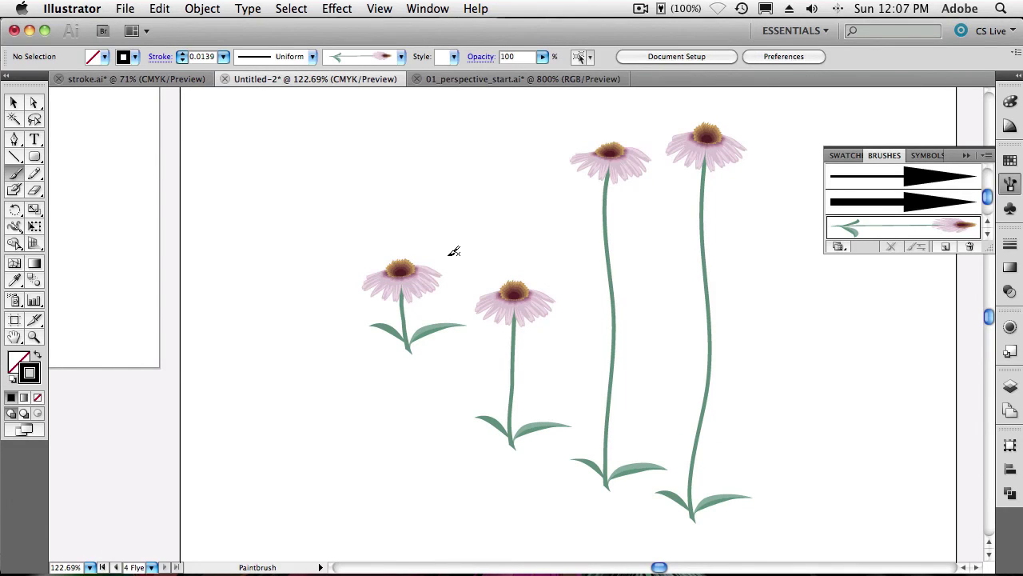
Paint eleven more coneflowers of varied heights and angles, filling the artboard from left to right
drag(305, 455, 310, 245)
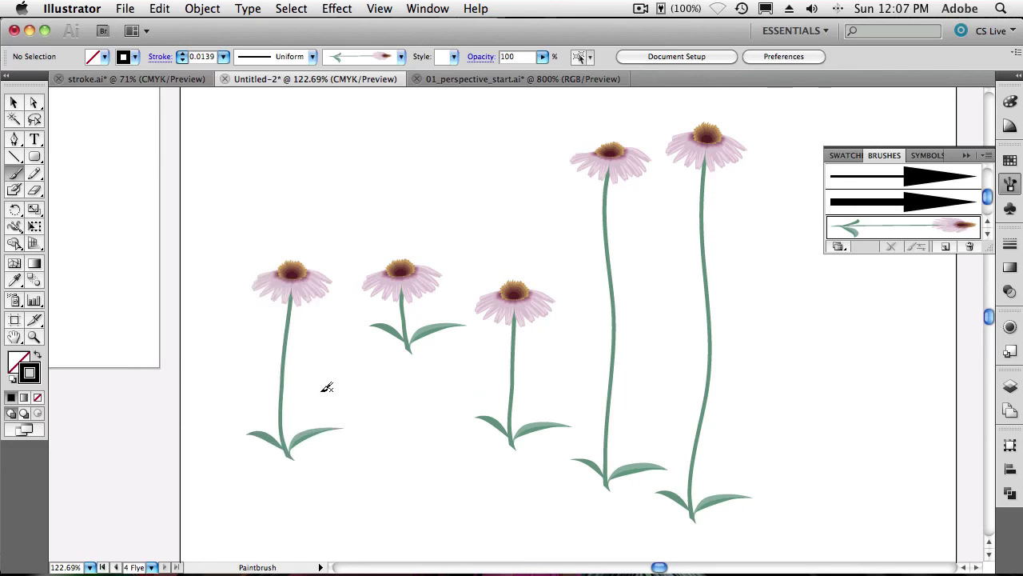
mouse_move(364, 493)
mouse_down()
mouse_move(374, 279)
mouse_move(419, 149)
mouse_up()
mouse_move(433, 450)
mouse_down()
mouse_move(439, 360)
mouse_move(512, 158)
mouse_up()
drag(486, 483, 487, 442)
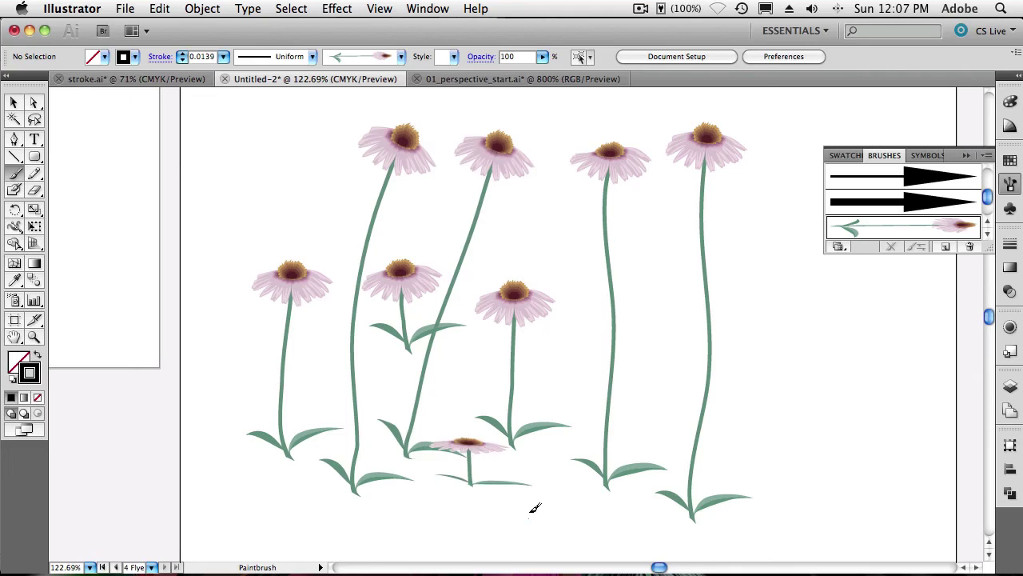
drag(575, 138, 576, 139)
drag(565, 531, 623, 430)
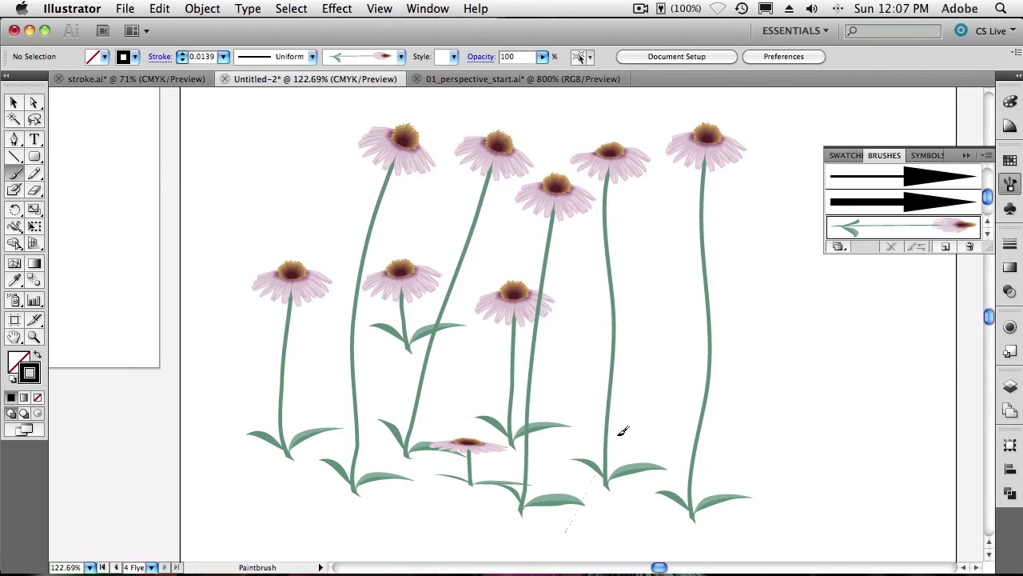
drag(794, 130, 791, 92)
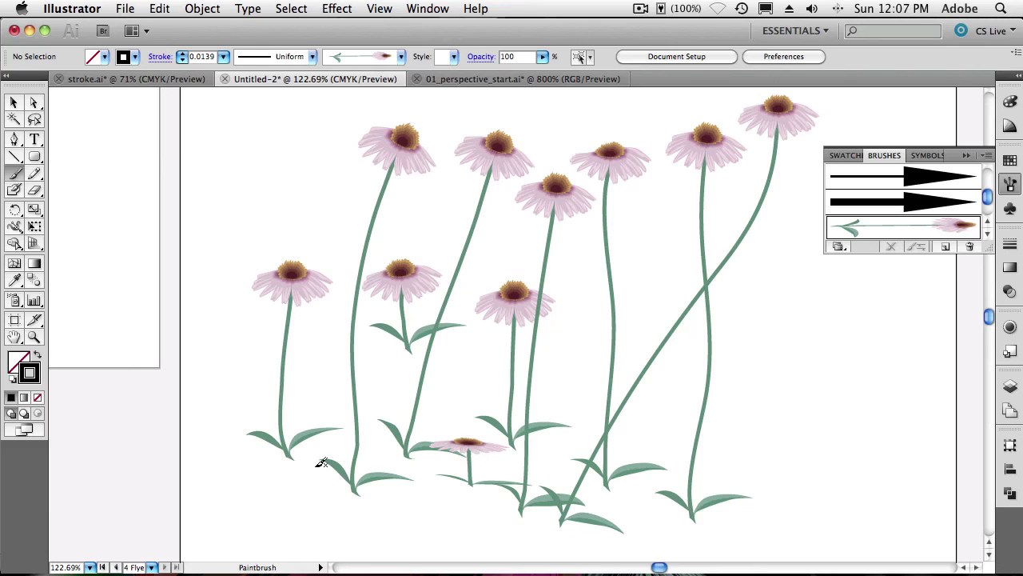
mouse_move(236, 498)
mouse_down()
mouse_move(207, 238)
mouse_move(231, 120)
mouse_up()
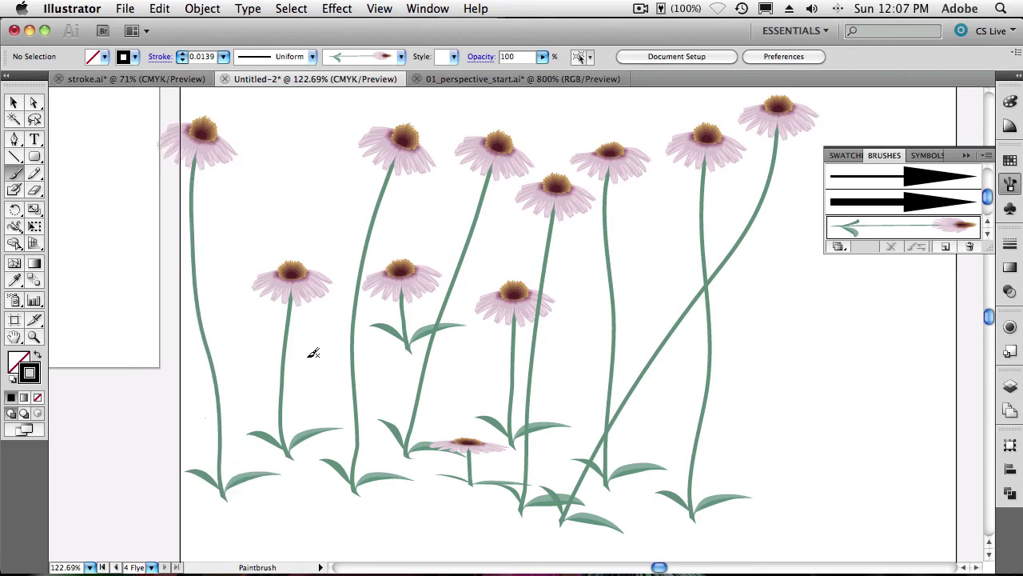
drag(238, 421, 260, 168)
drag(322, 387, 340, 188)
drag(387, 432, 532, 97)
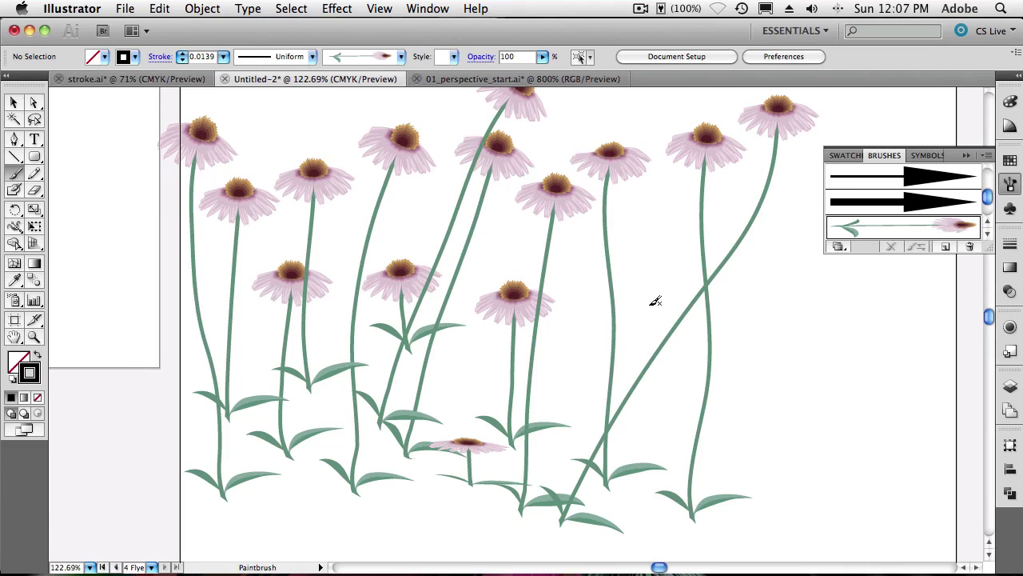
Switch to the 01_perspective_start.ai document and pick the Selection tool
click(486, 80)
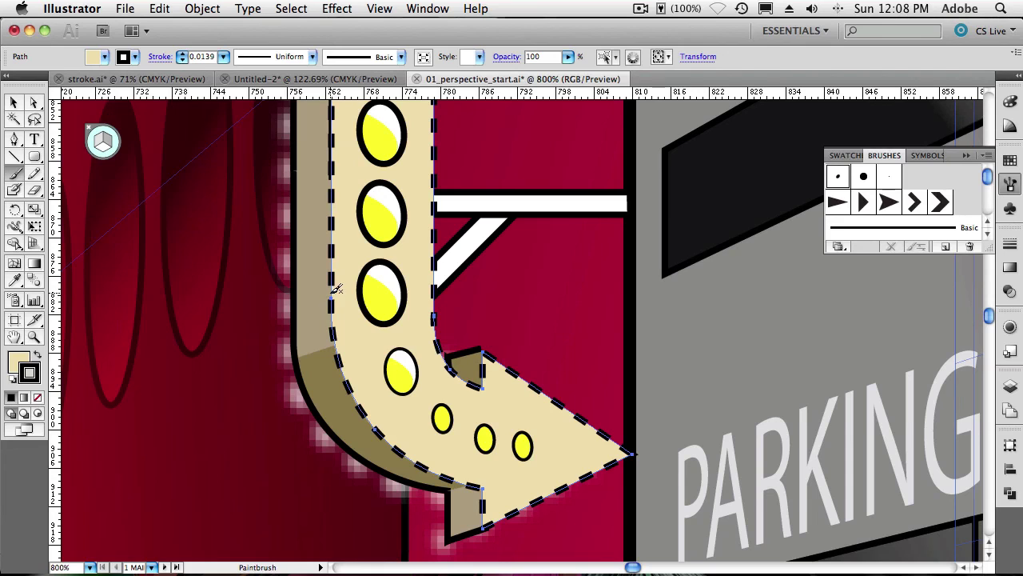
key(v)
In the Stroke panel, set the arrow's dashes to align to corners and path ends
click(1009, 242)
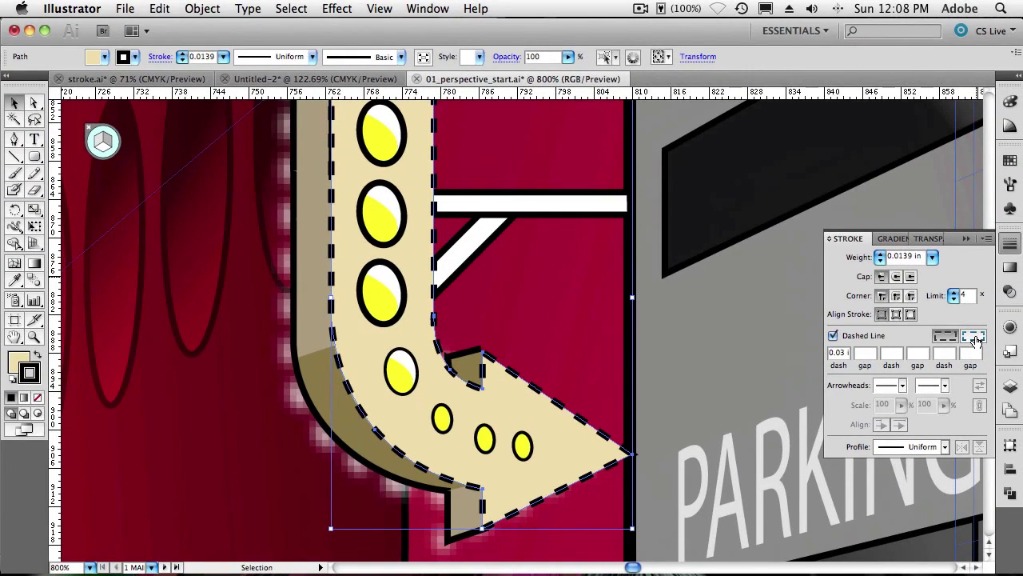
click(975, 340)
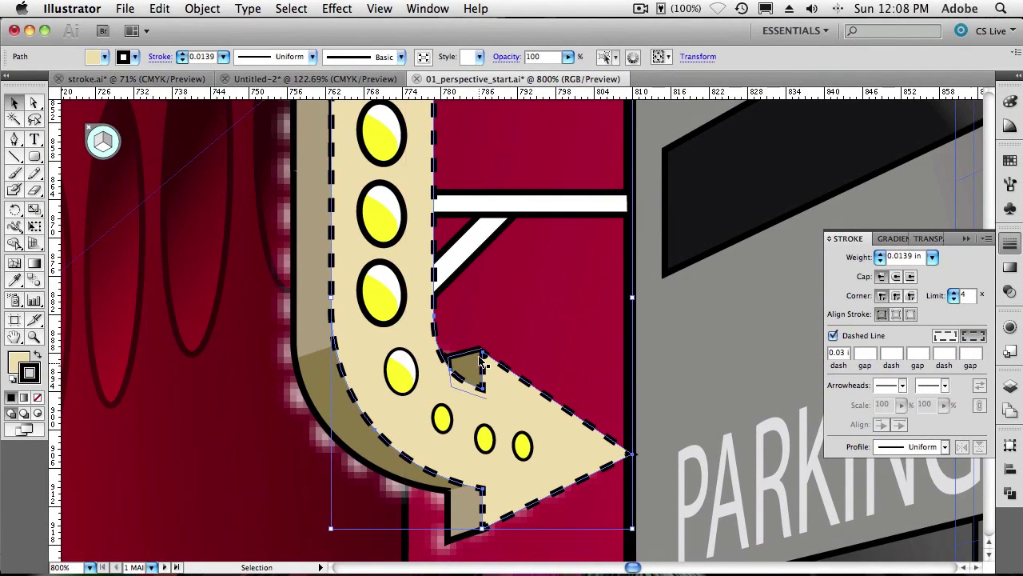